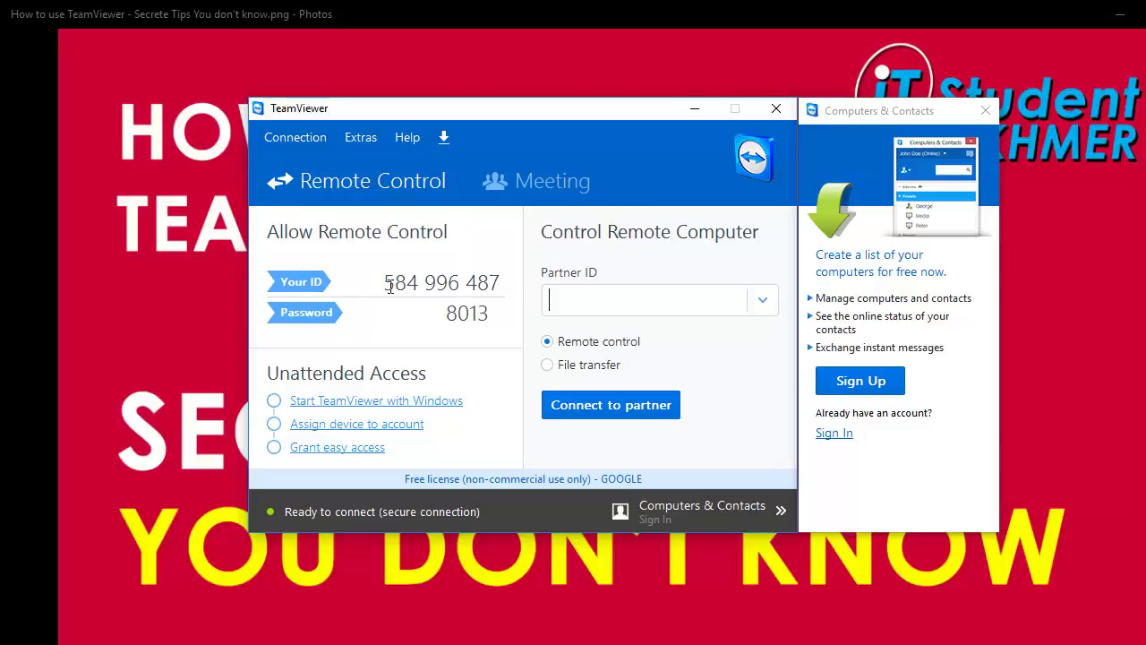
Step: Examine this computer's ID and password for incoming remote control, and the Partner ID field for connecting to another computer
drag(385, 284, 501, 286)
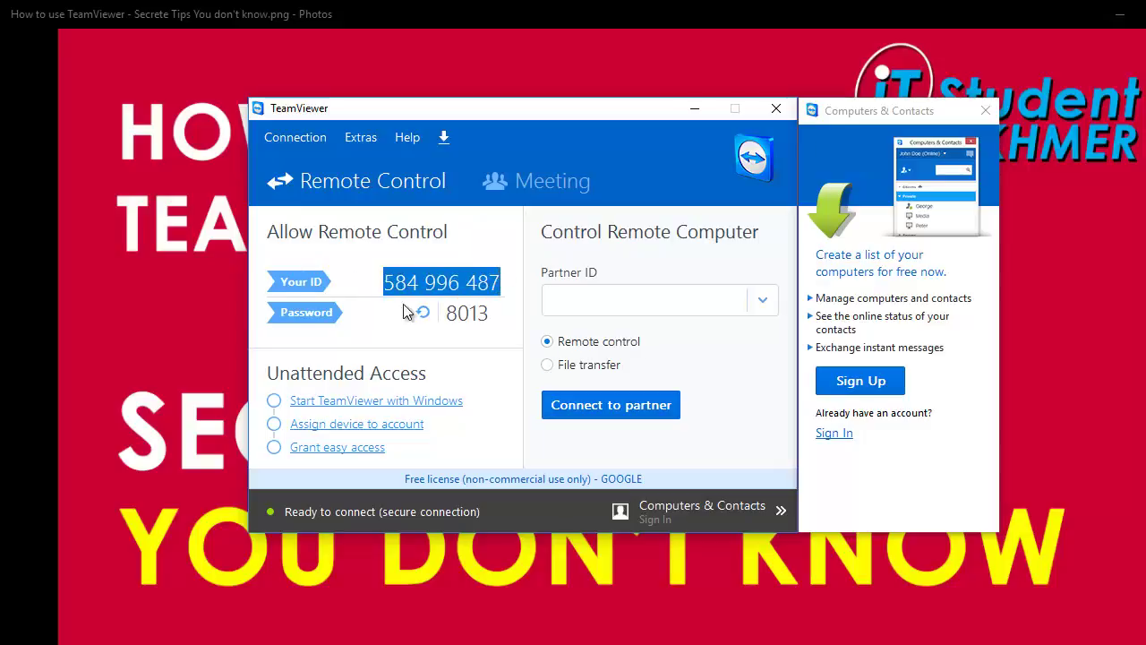
drag(448, 312, 492, 312)
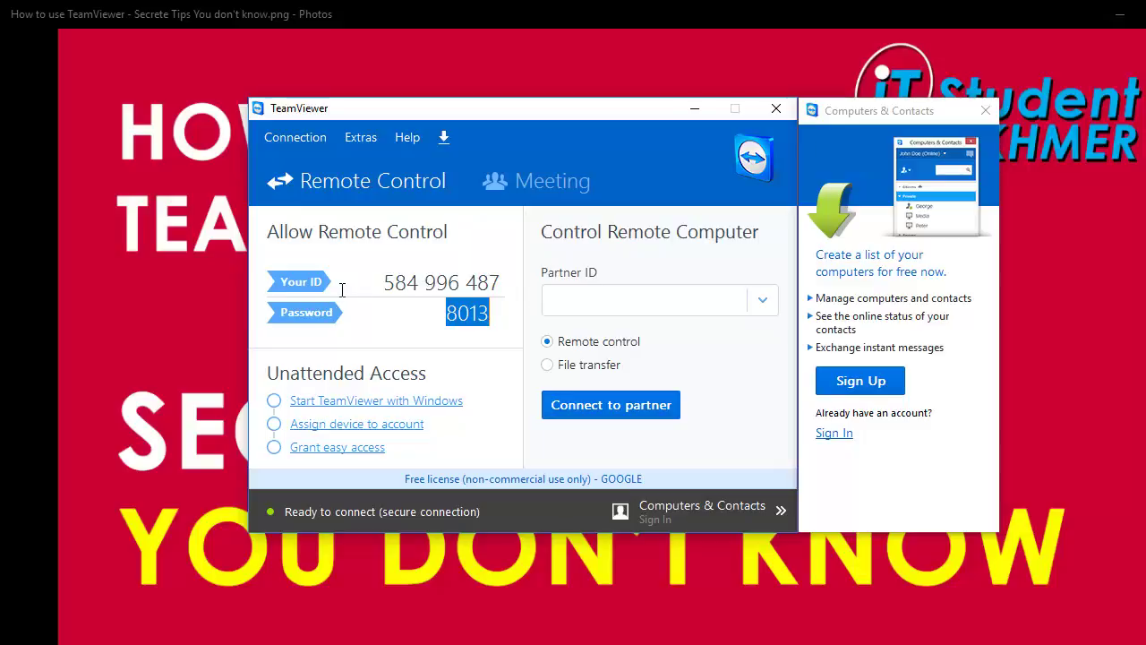
click(385, 282)
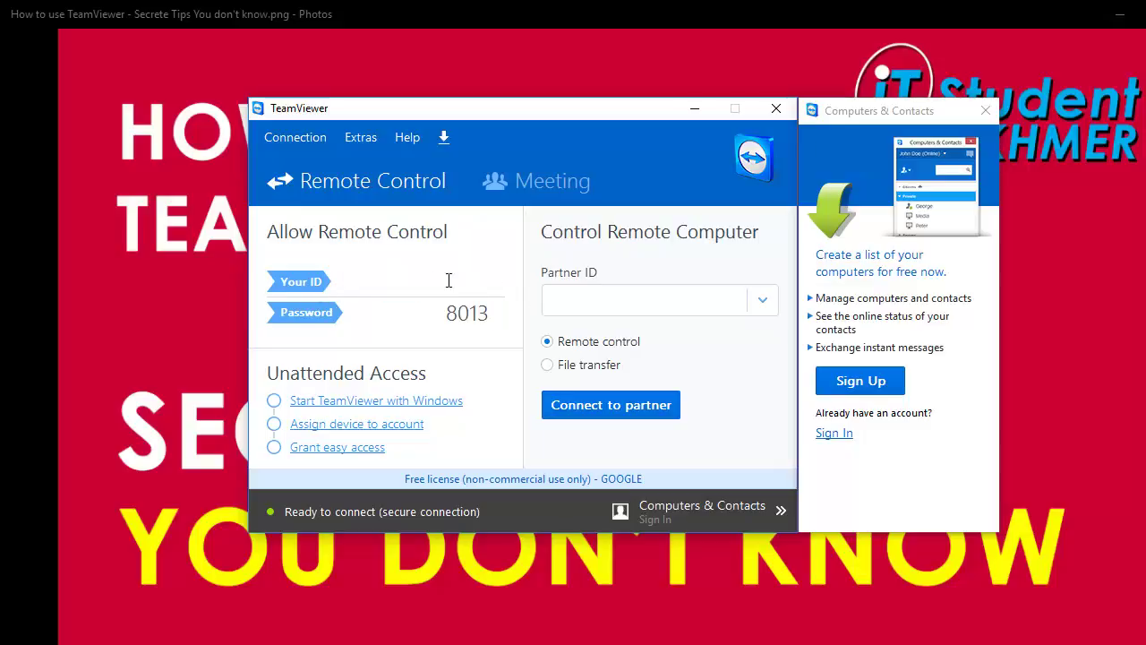
drag(449, 280, 499, 282)
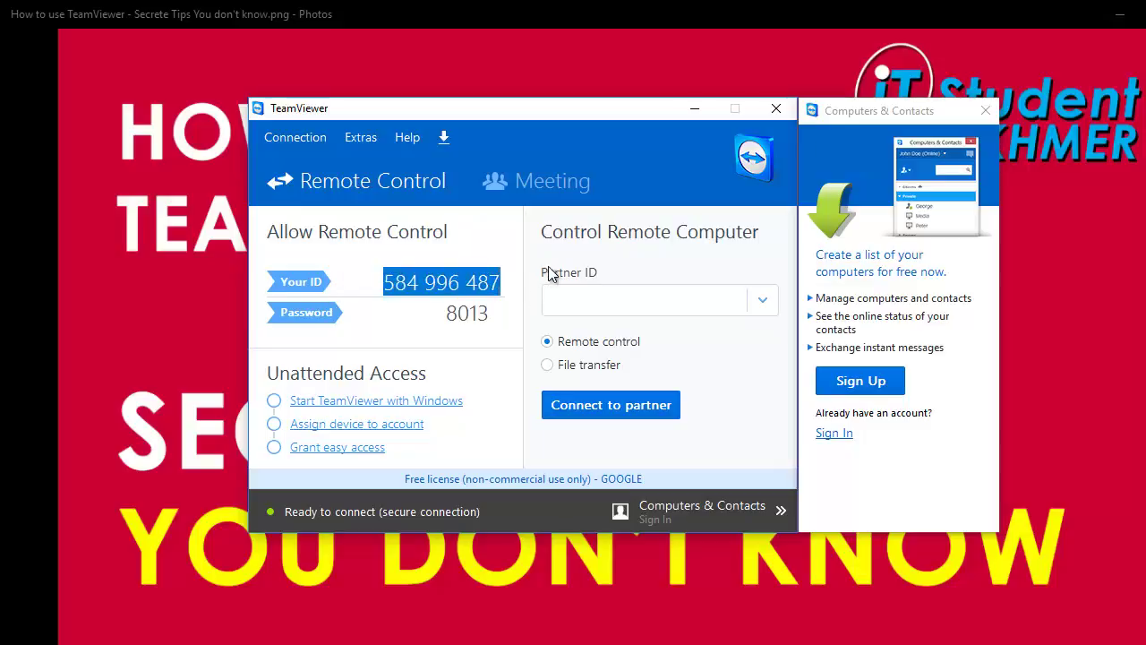
click(564, 295)
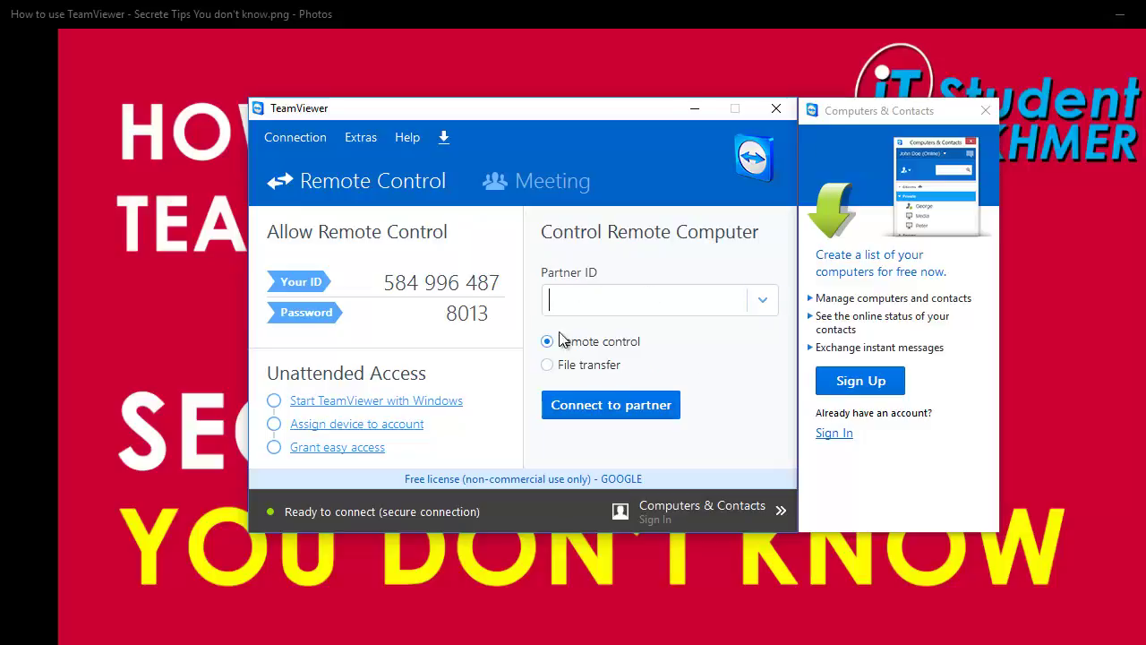
mouse_move(427, 329)
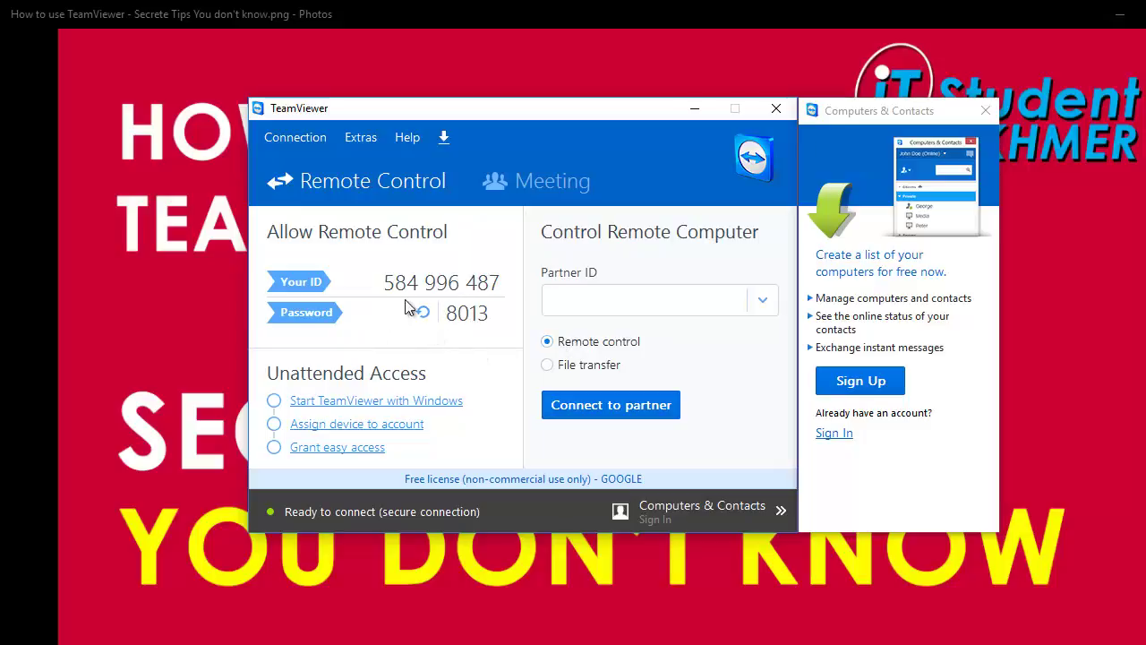
mouse_move(456, 315)
drag(447, 313, 491, 313)
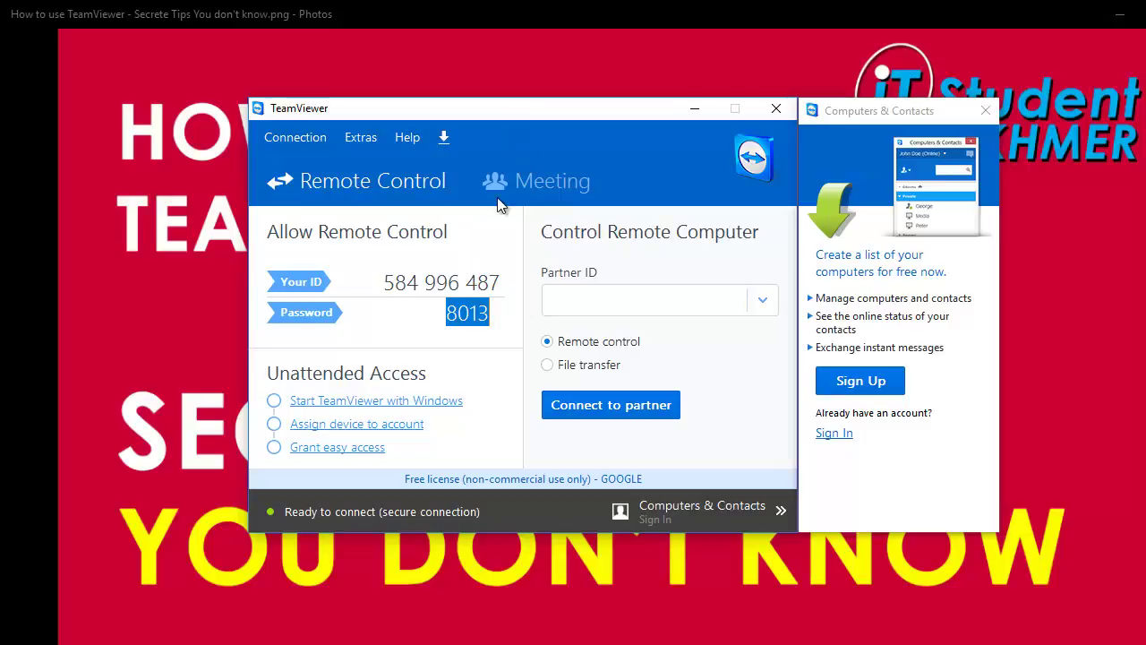
click(459, 316)
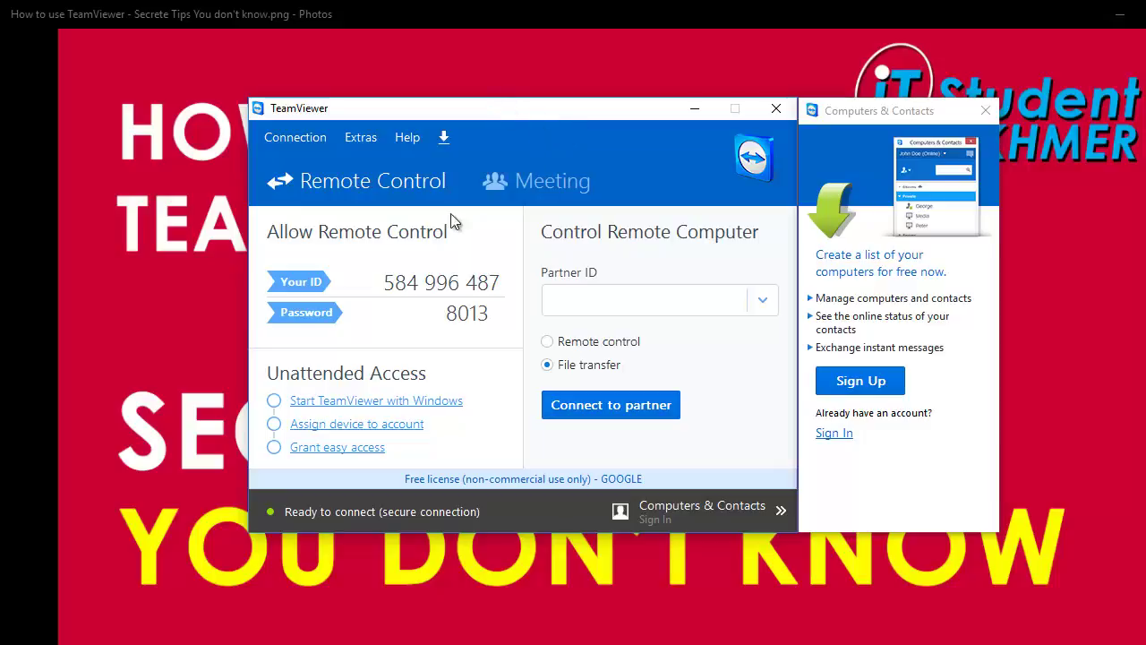
Step: Examine this computer's random password and the options for creating, copying or personalising it
mouse_move(468, 302)
mouse_move(438, 313)
drag(449, 315, 492, 314)
right_click(455, 315)
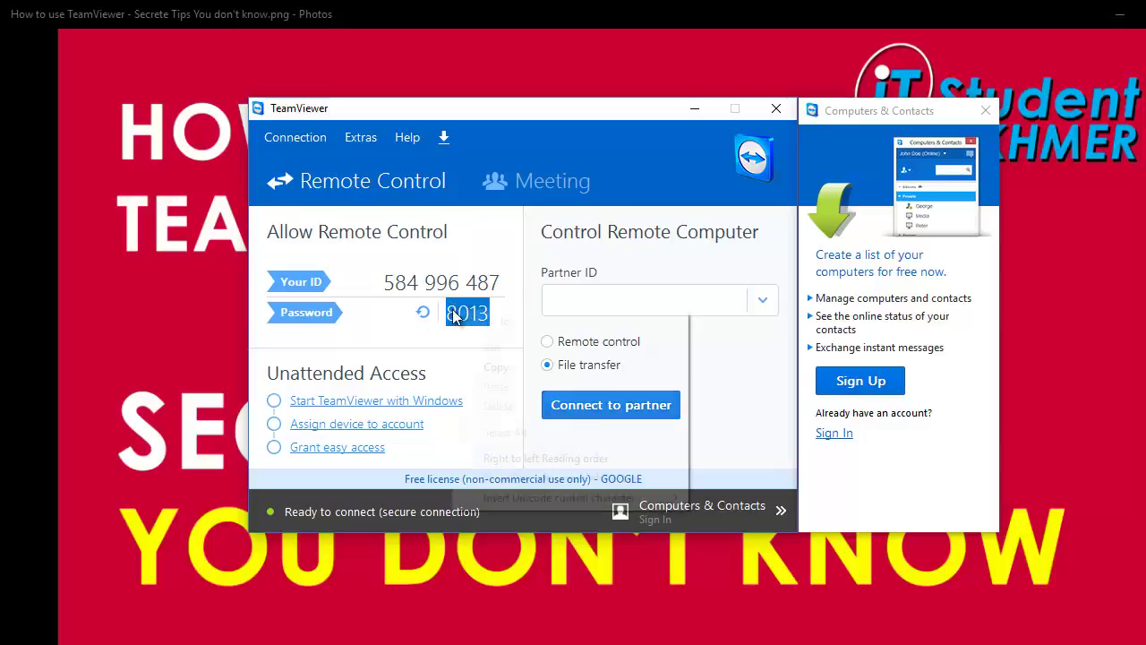
click(445, 309)
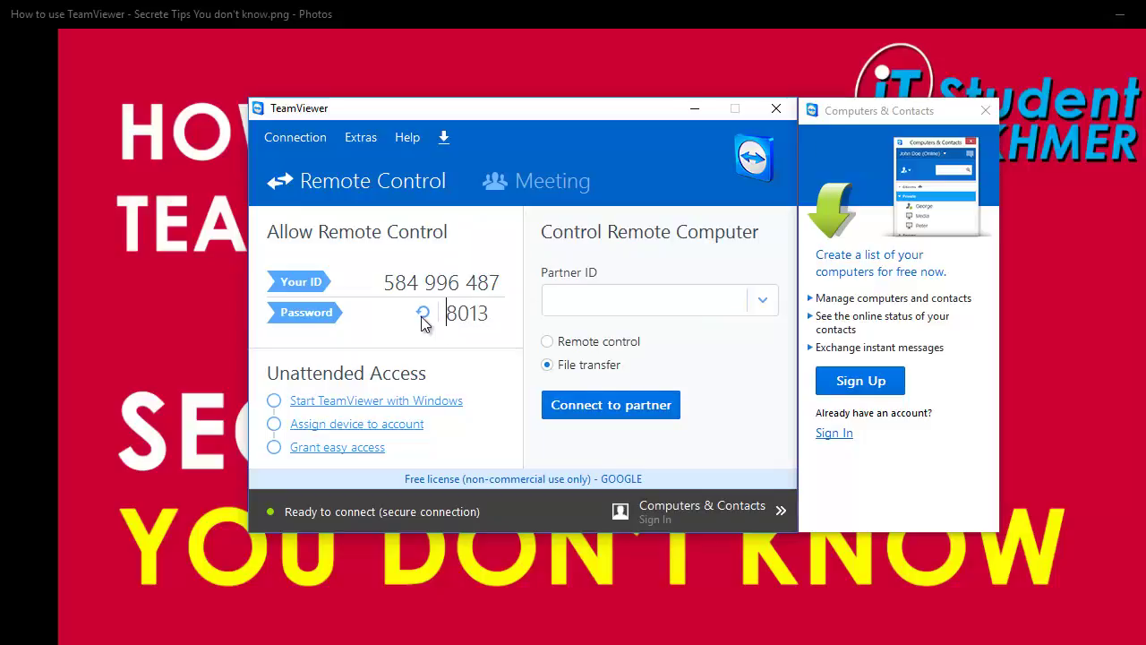
drag(447, 314, 489, 315)
click(472, 312)
click(422, 313)
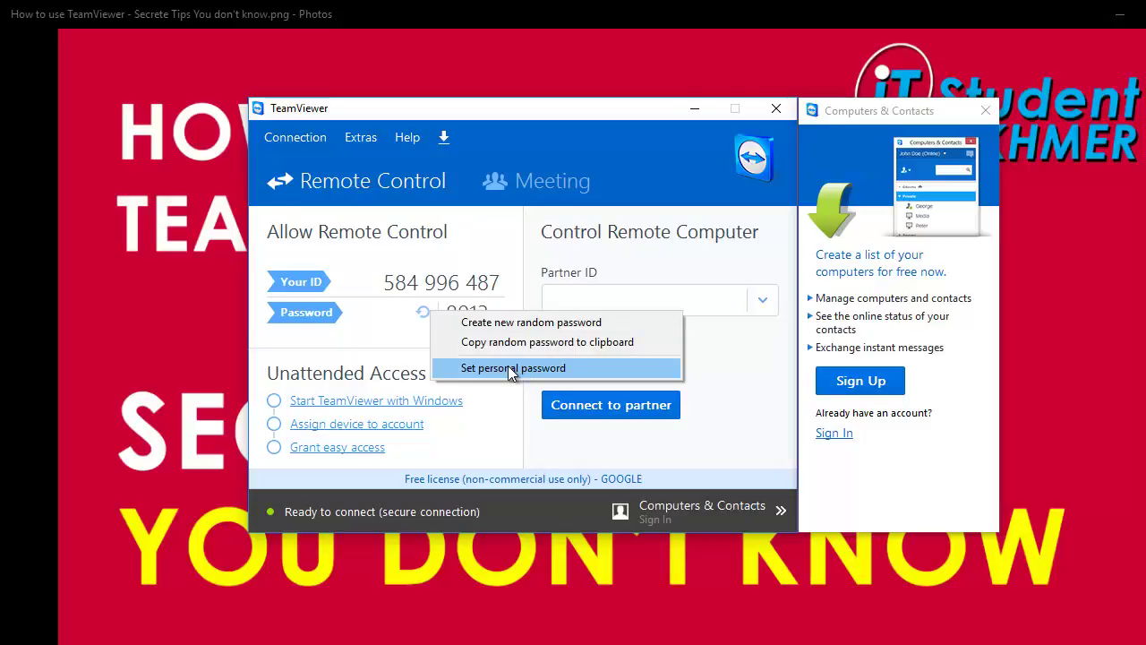
click(499, 320)
drag(452, 313, 493, 312)
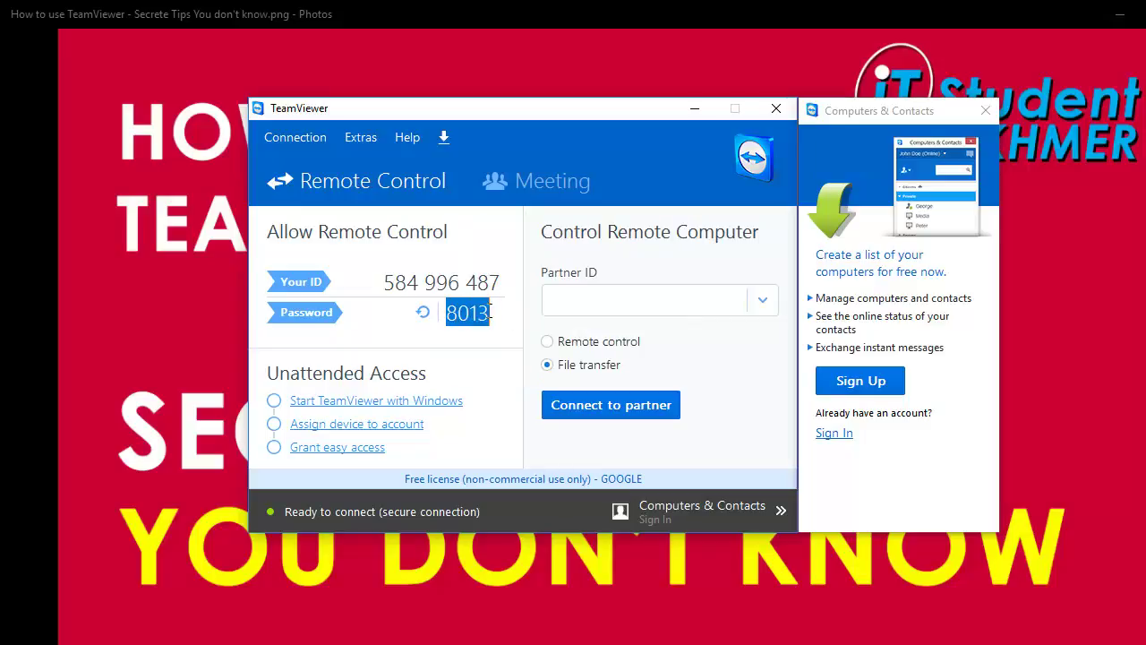
click(426, 315)
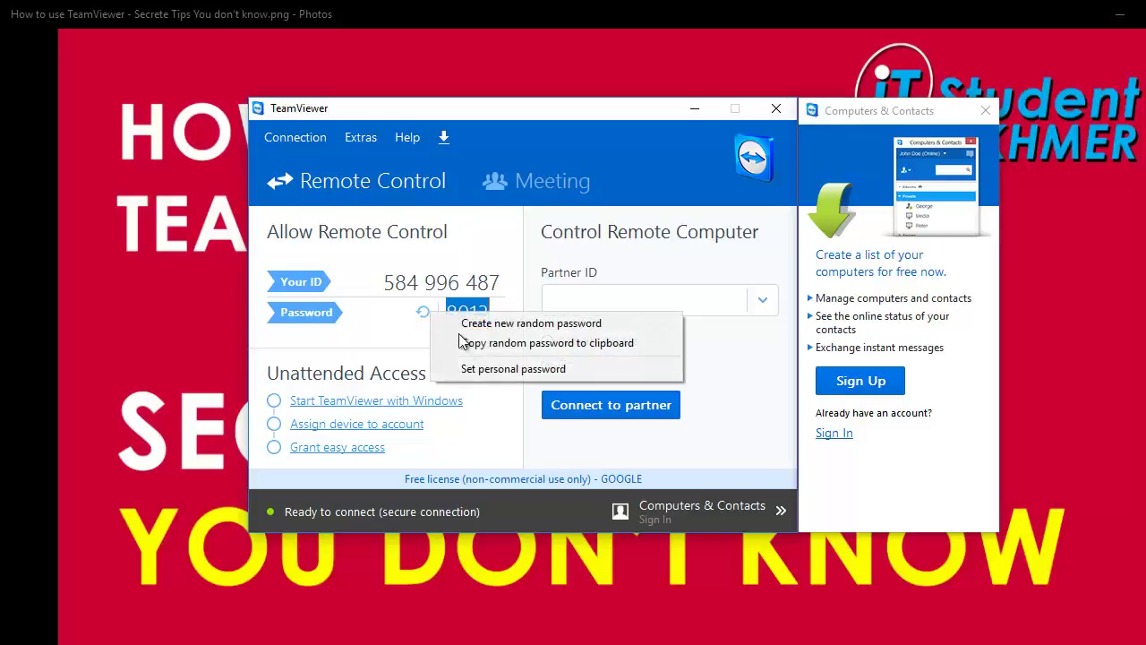
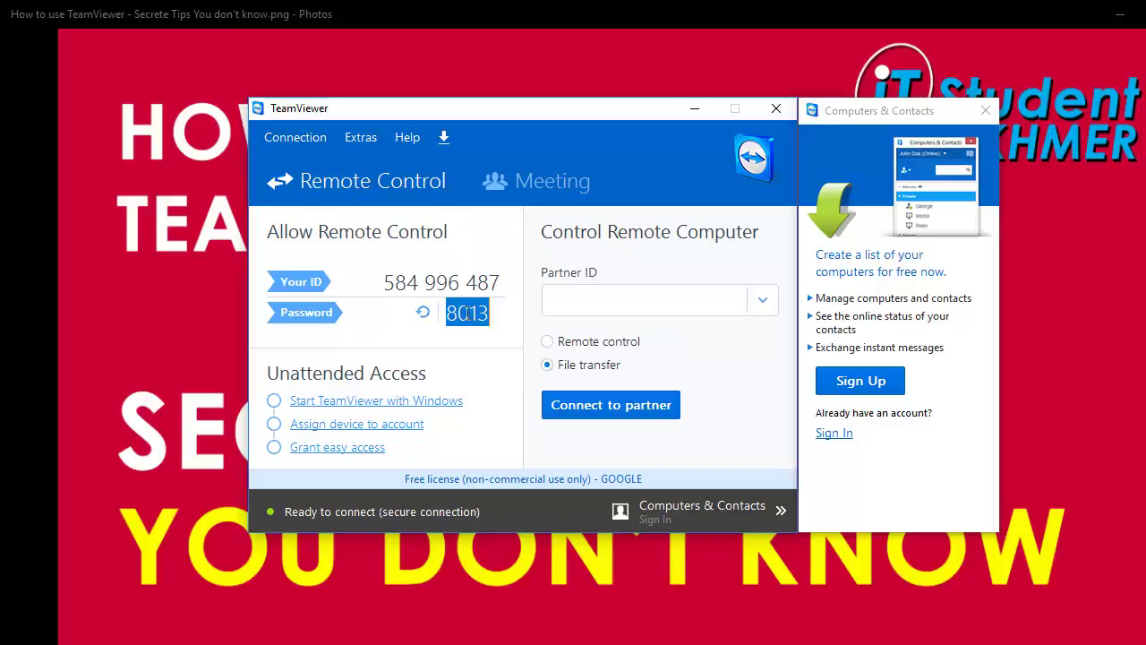
Step: Set a personal password for unattended access, enter it again as confirmation, and save the options
click(424, 317)
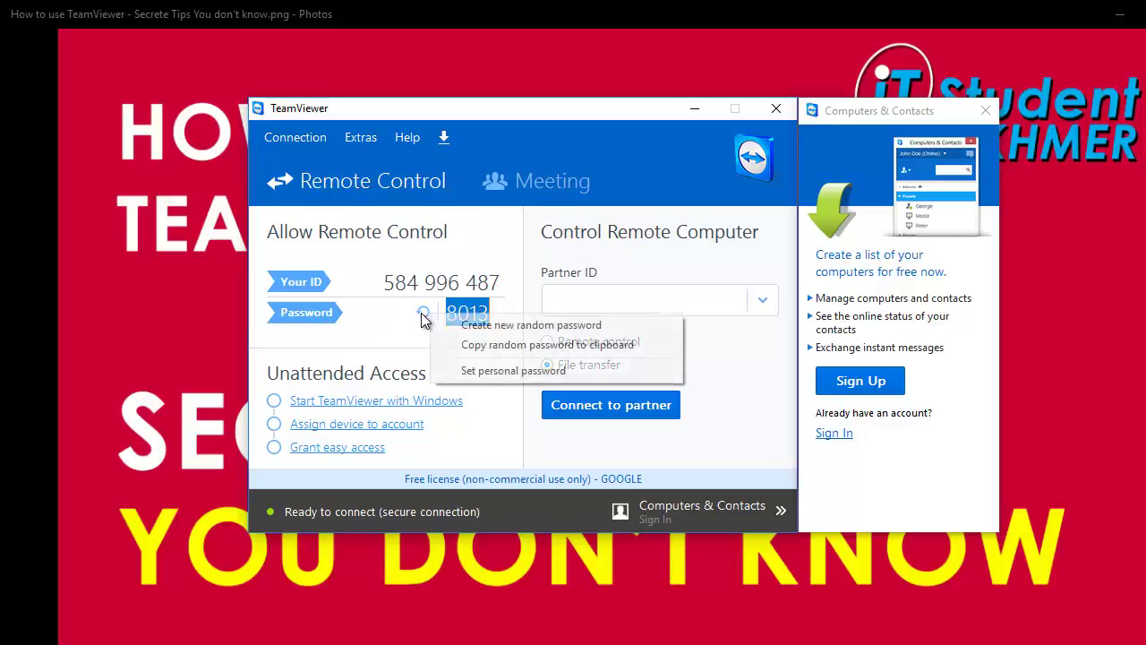
click(480, 370)
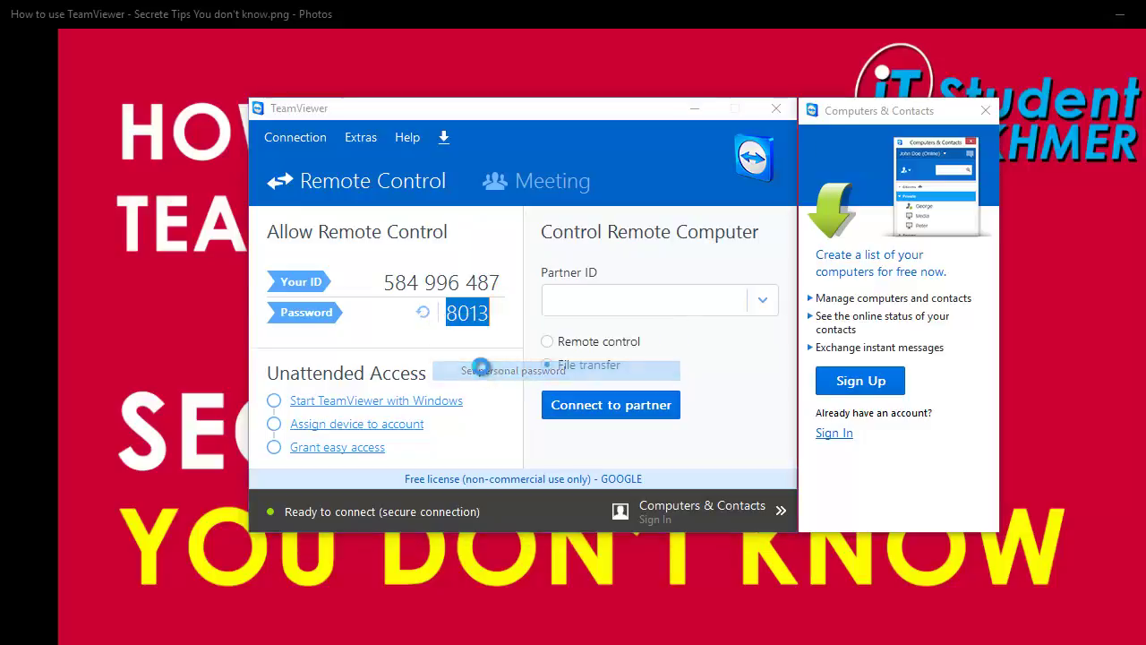
click(706, 197)
click(687, 215)
click(682, 193)
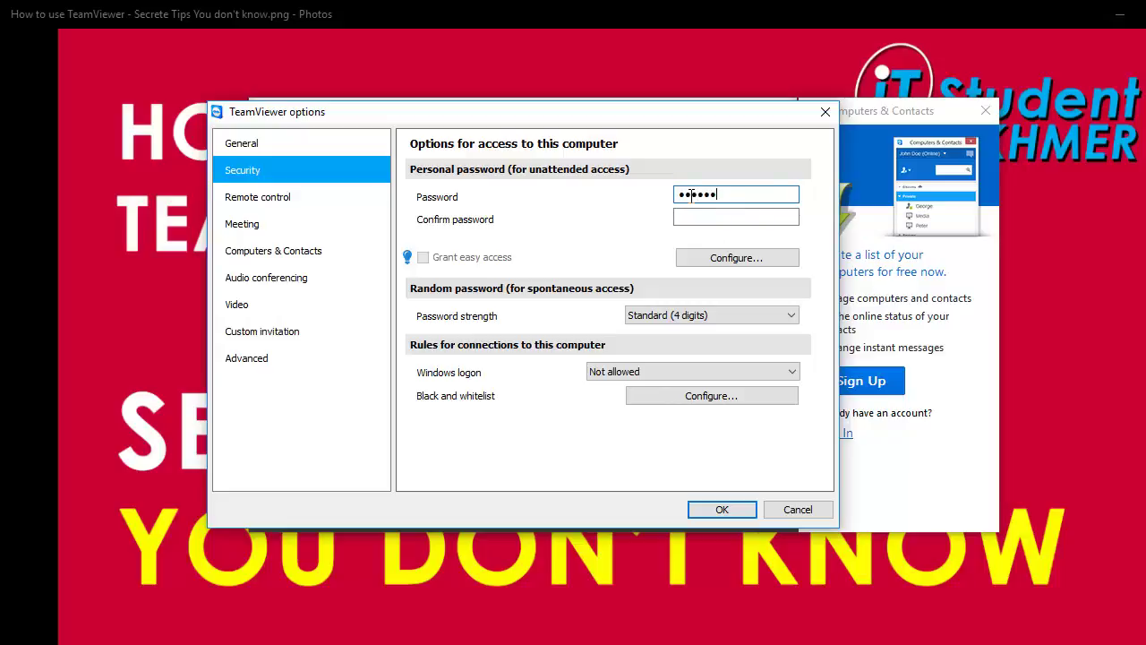
click(692, 213)
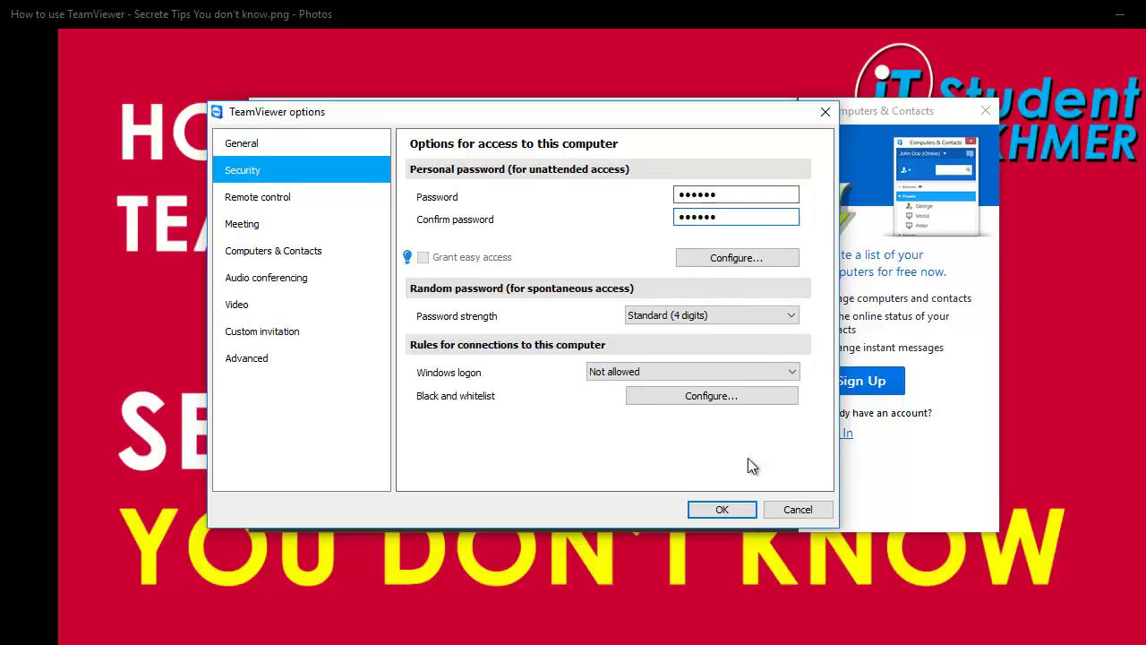
click(721, 509)
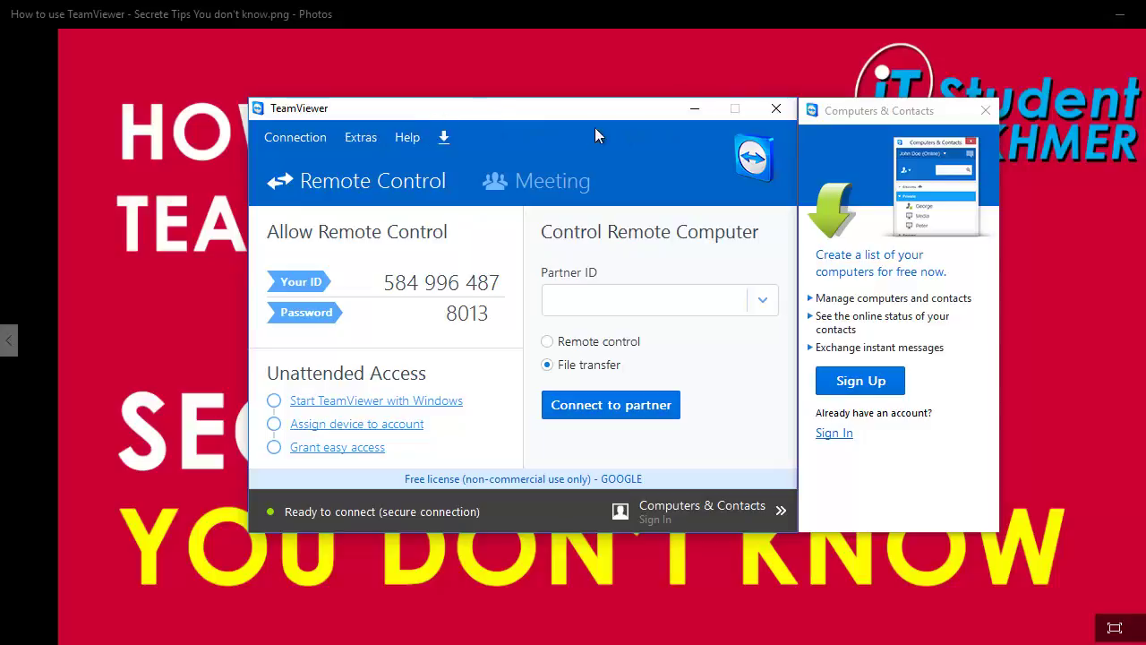
Step: Enable the Disable TeamViewer shutdown setting in the advanced options and save the change
click(372, 141)
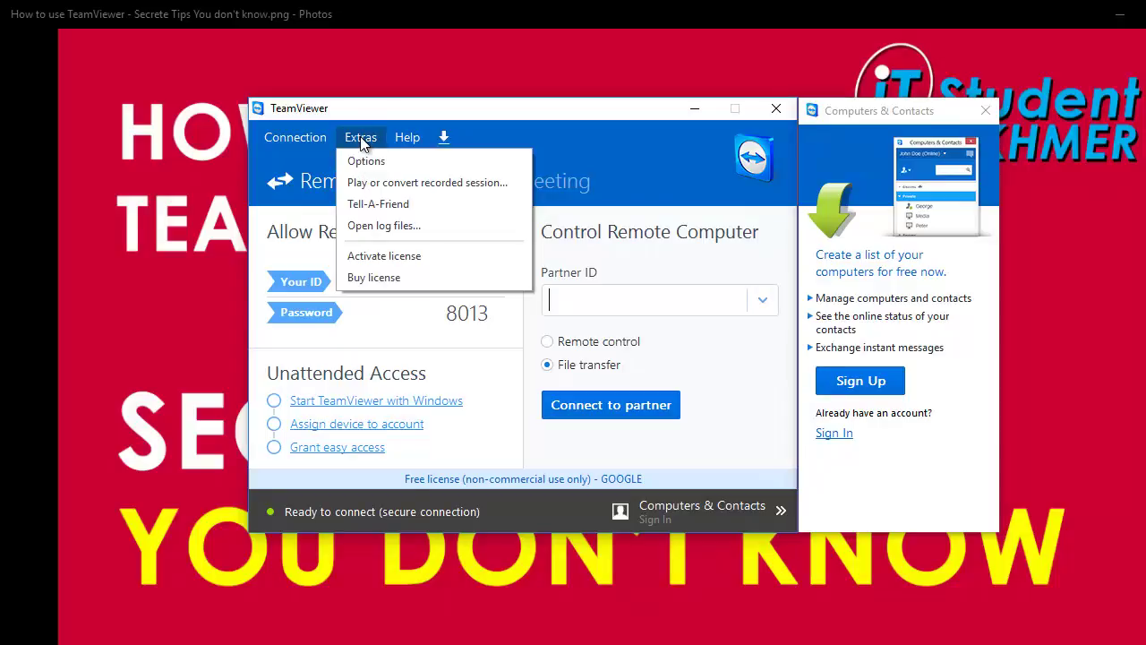
click(356, 160)
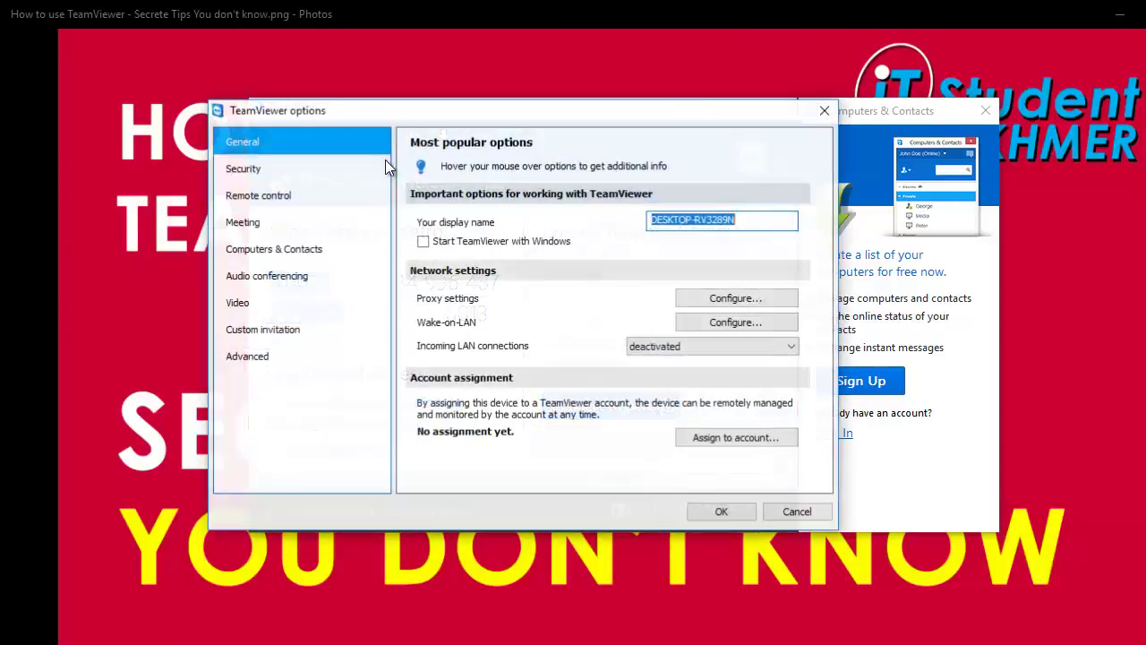
click(251, 358)
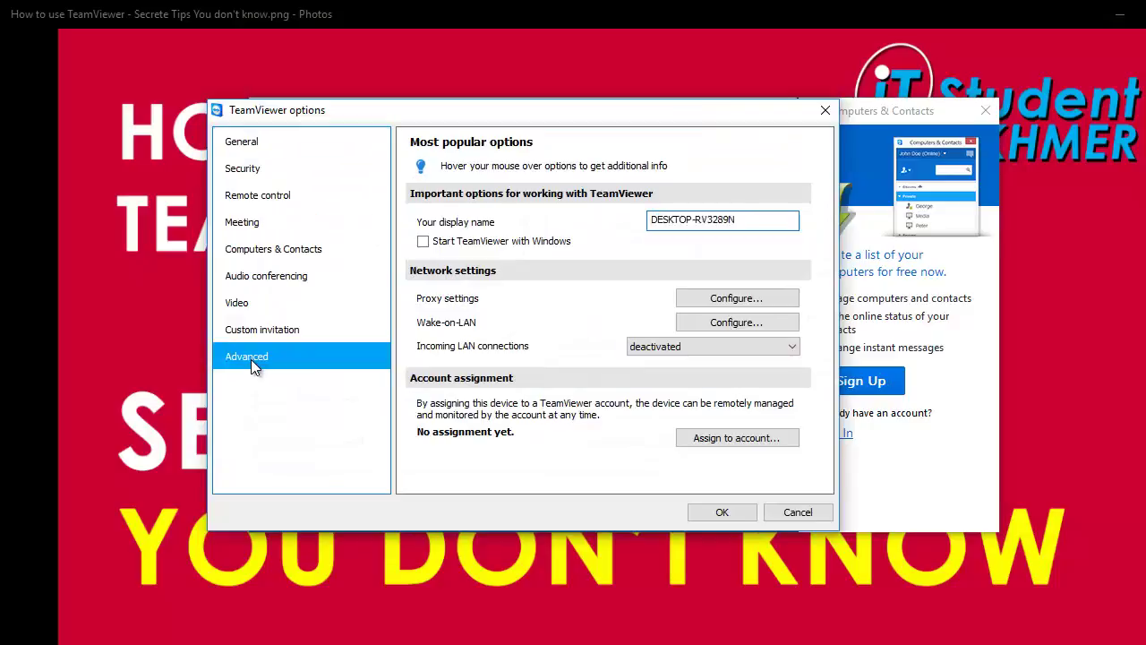
click(528, 277)
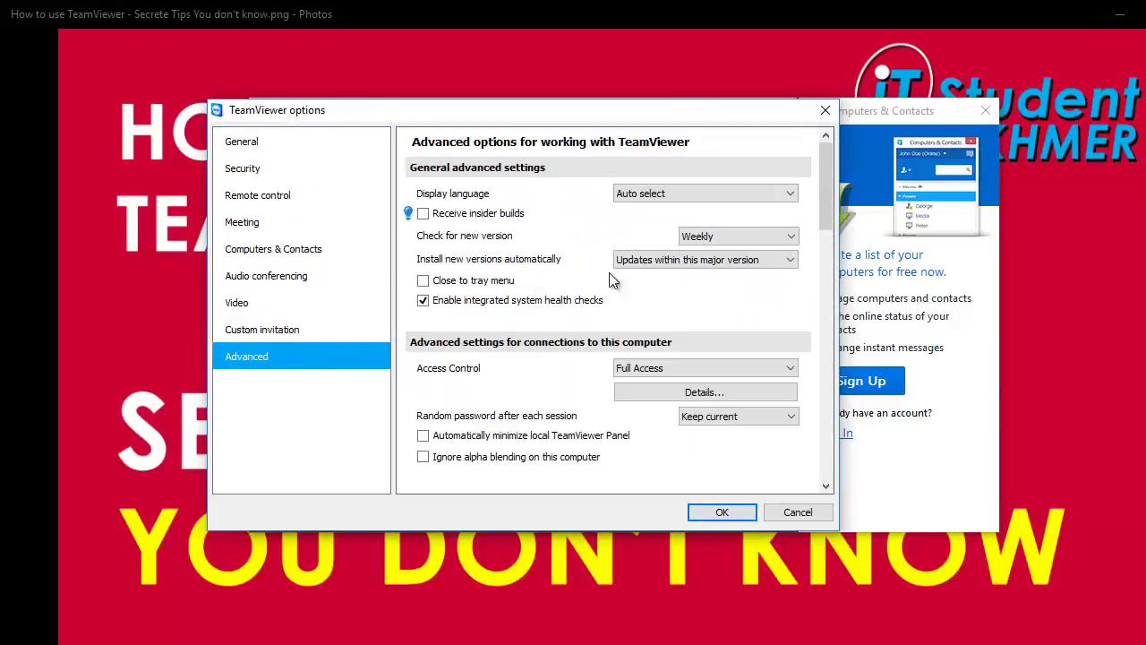
drag(824, 203, 808, 460)
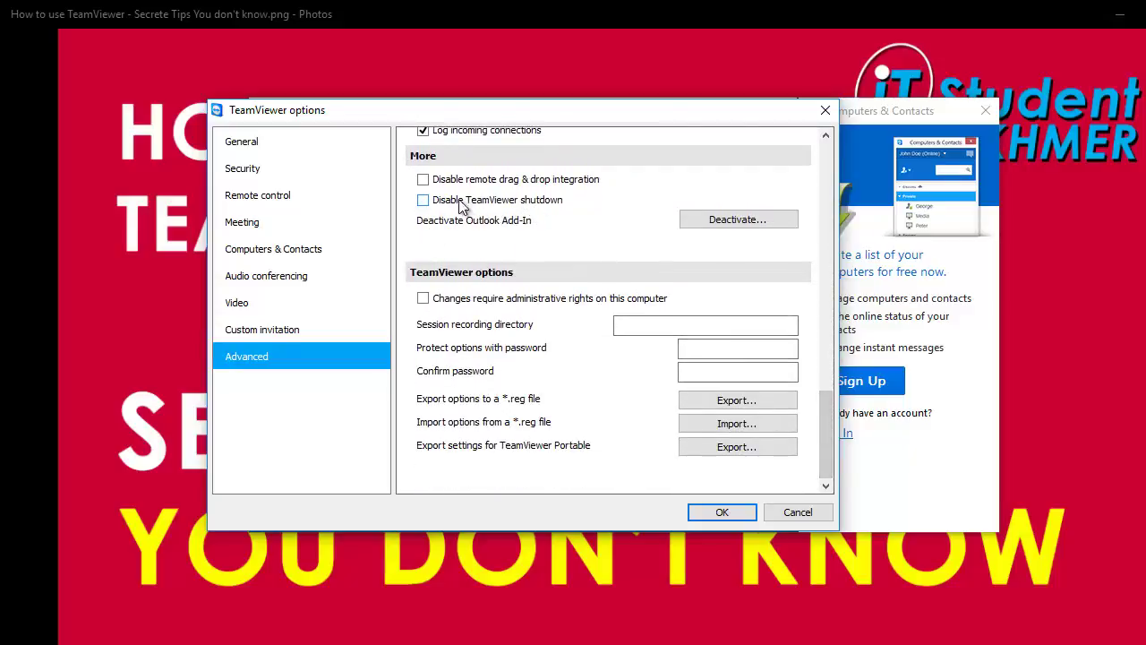
click(424, 203)
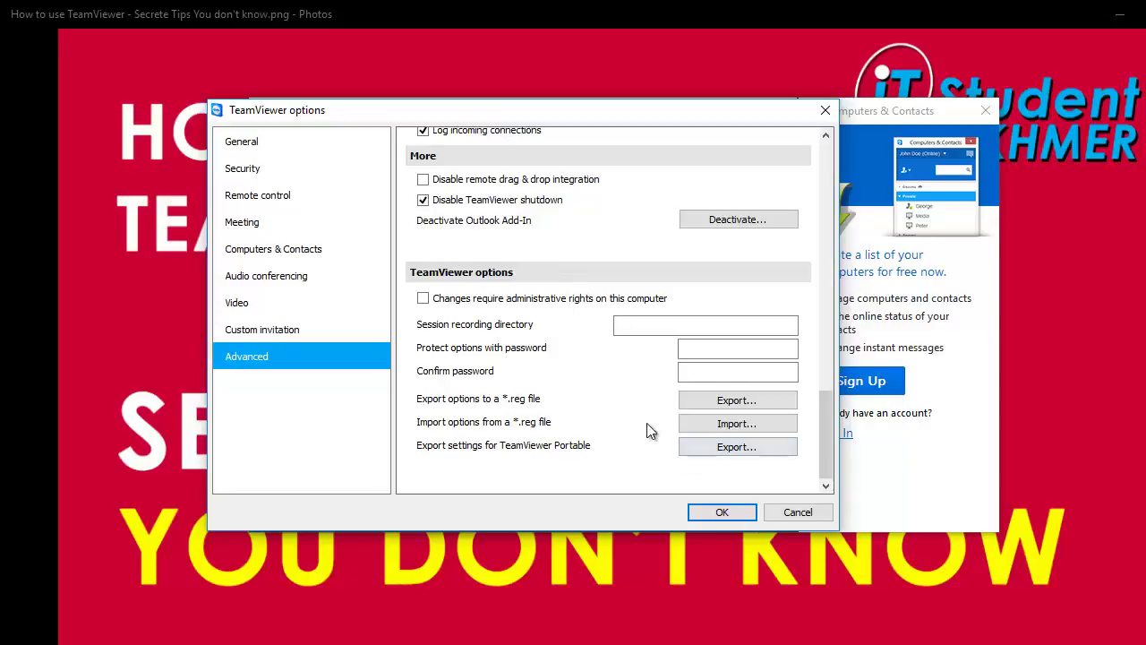
drag(557, 107, 571, 105)
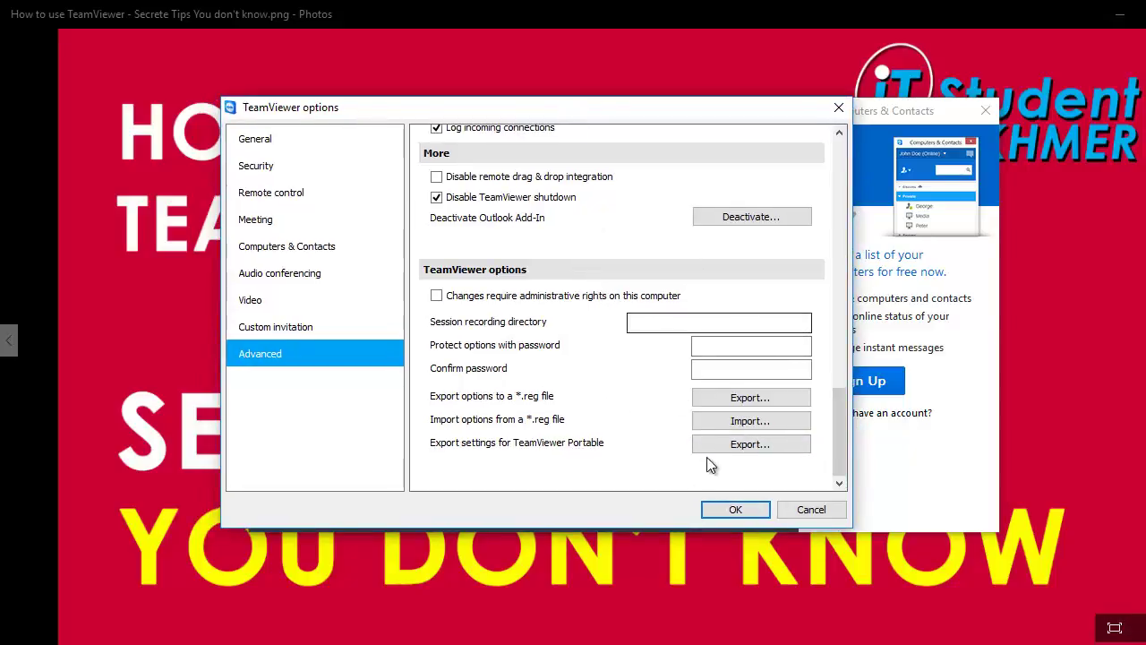
click(726, 509)
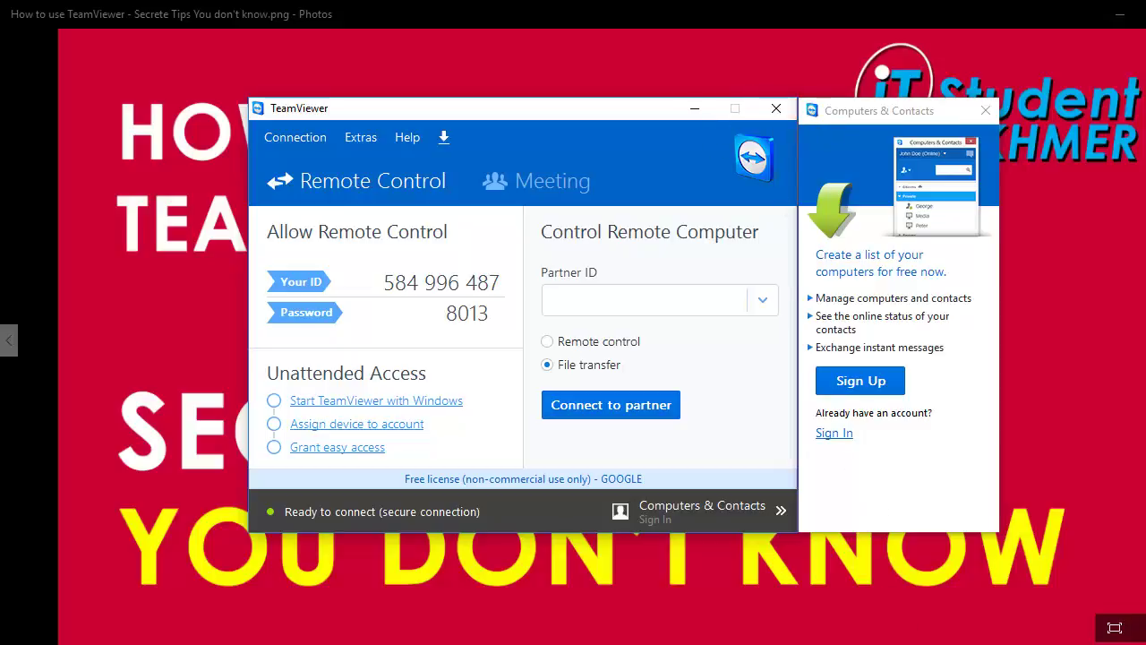
Step: Check how TeamViewer can be closed from its taskbar entry and look through the hidden tray icons
mouse_move(902, 640)
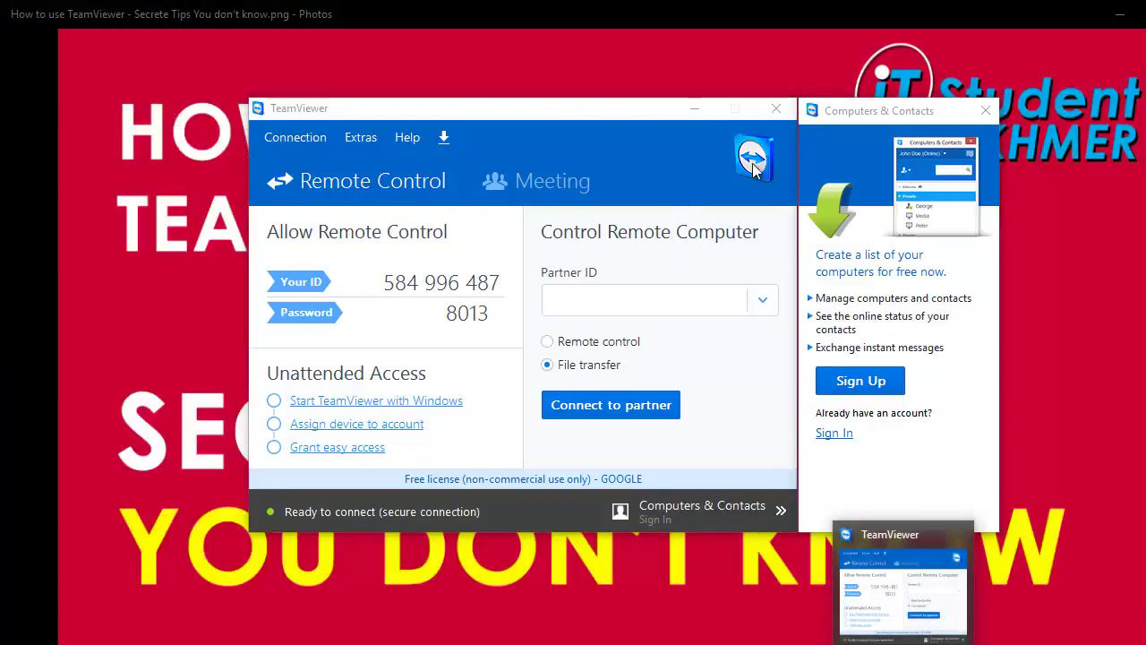
right_click(901, 641)
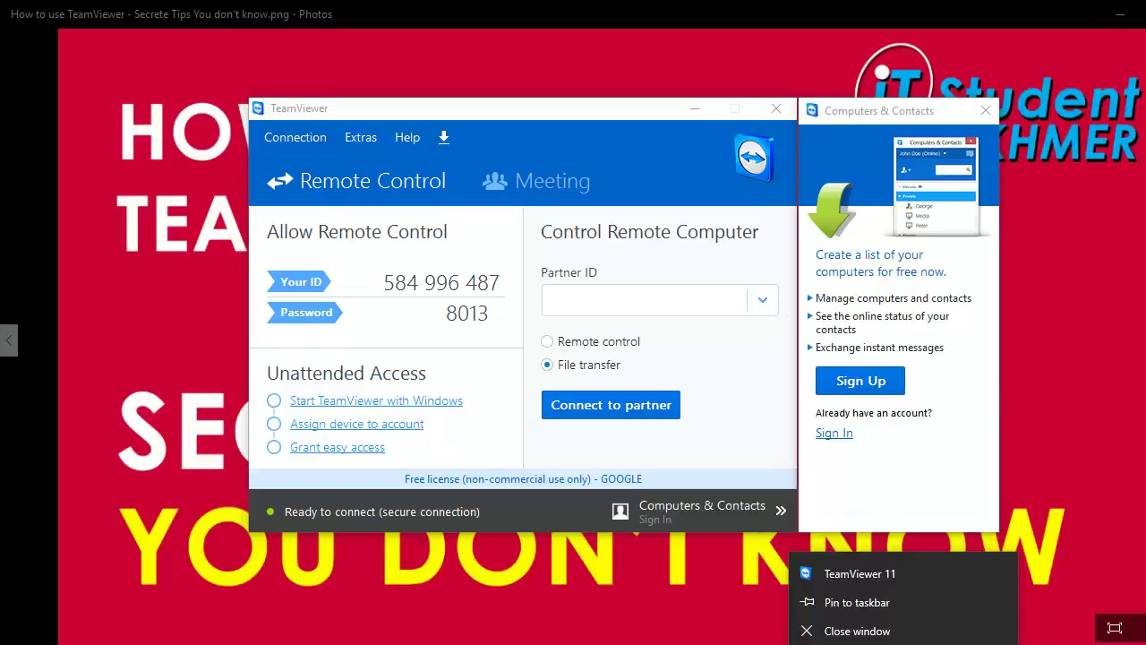
click(904, 637)
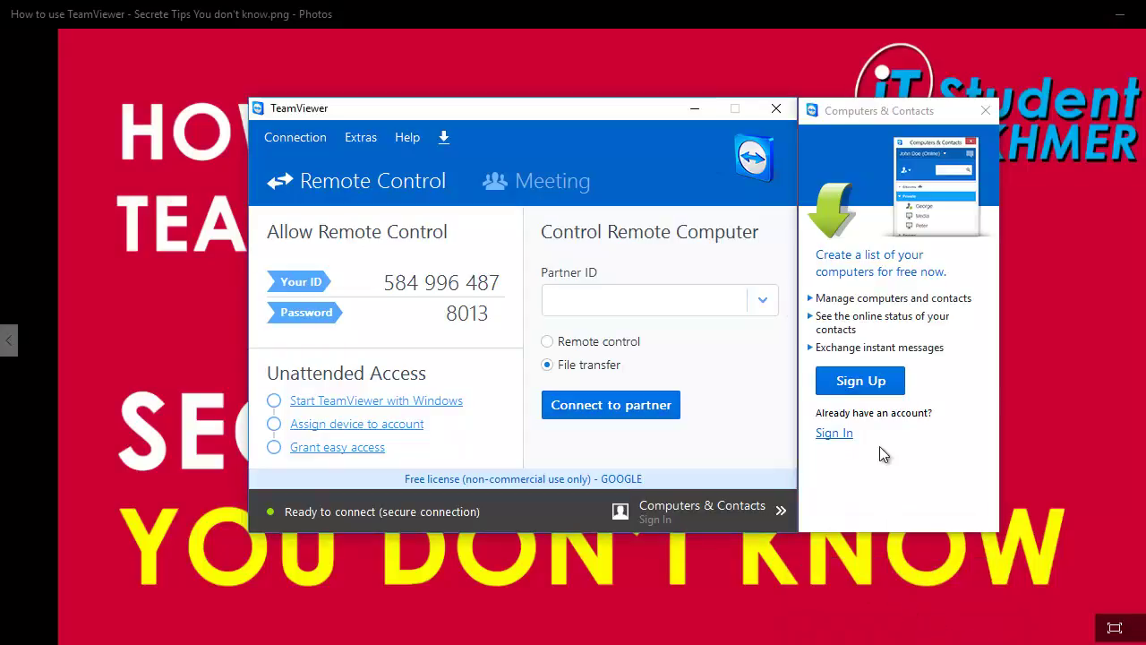
click(1028, 638)
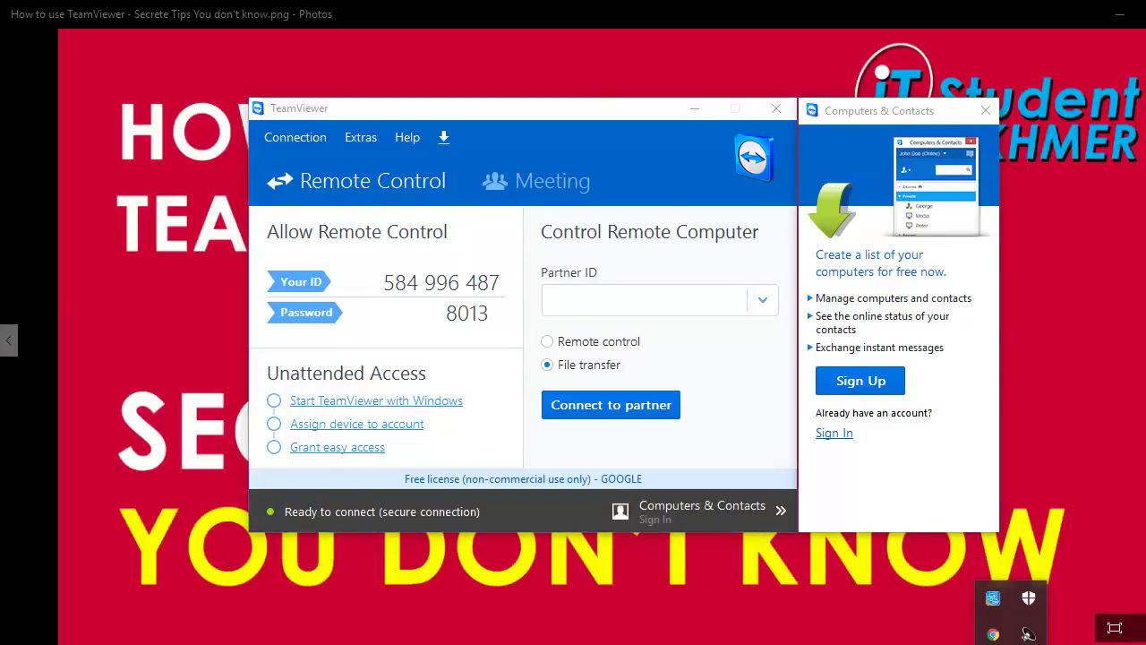
click(583, 117)
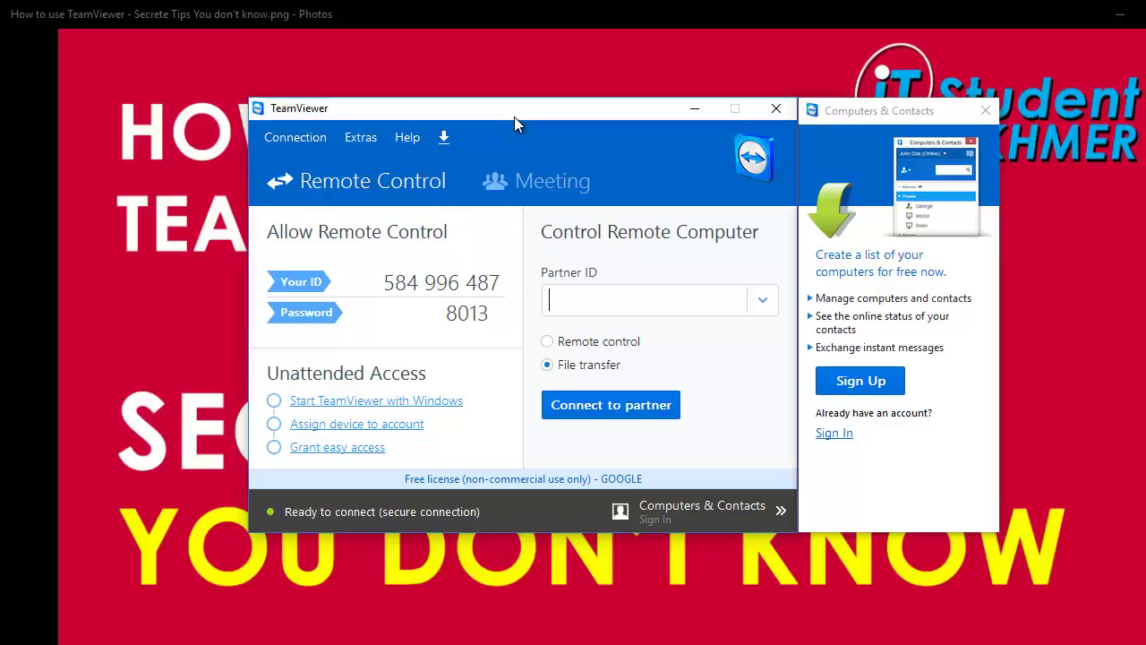
click(369, 139)
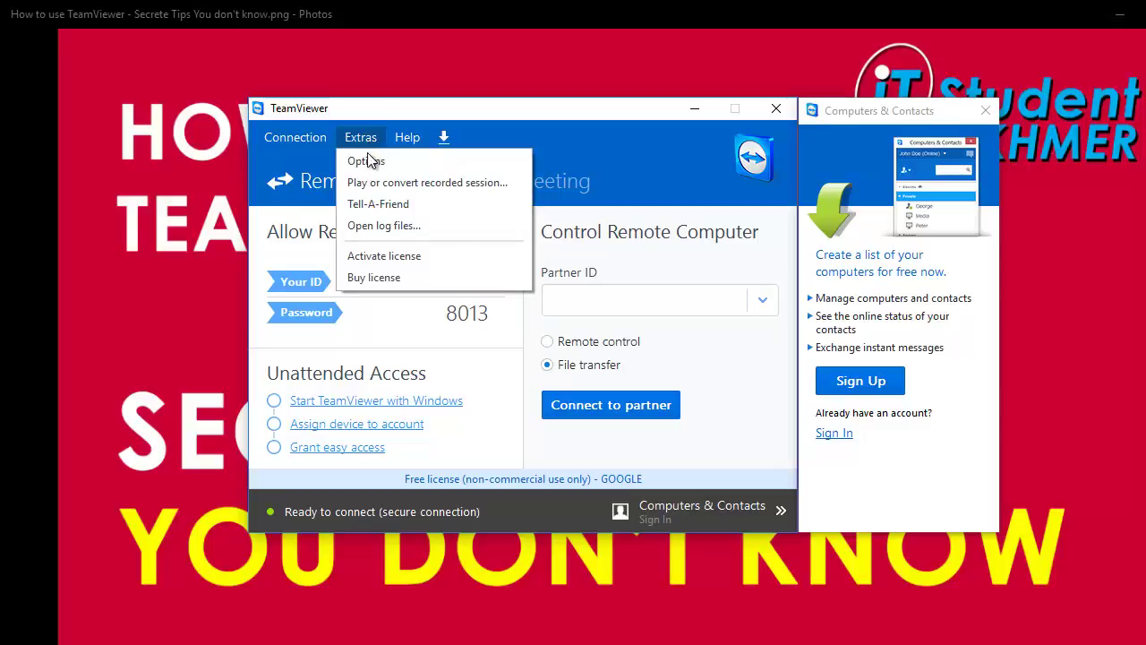
click(363, 162)
drag(520, 121, 542, 110)
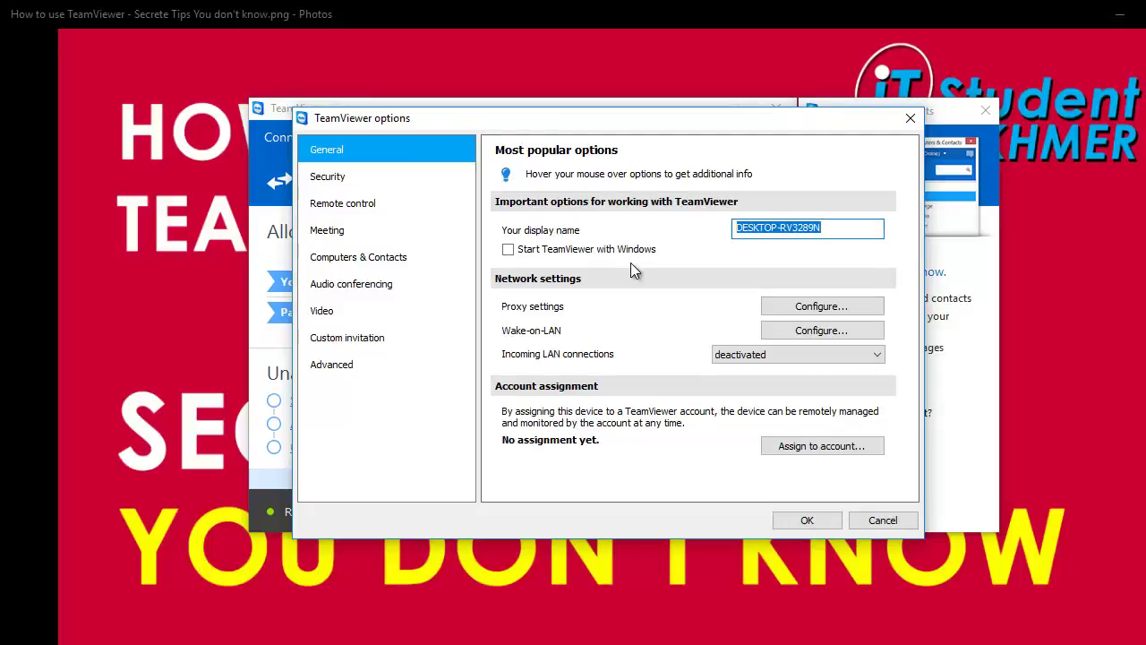
click(887, 520)
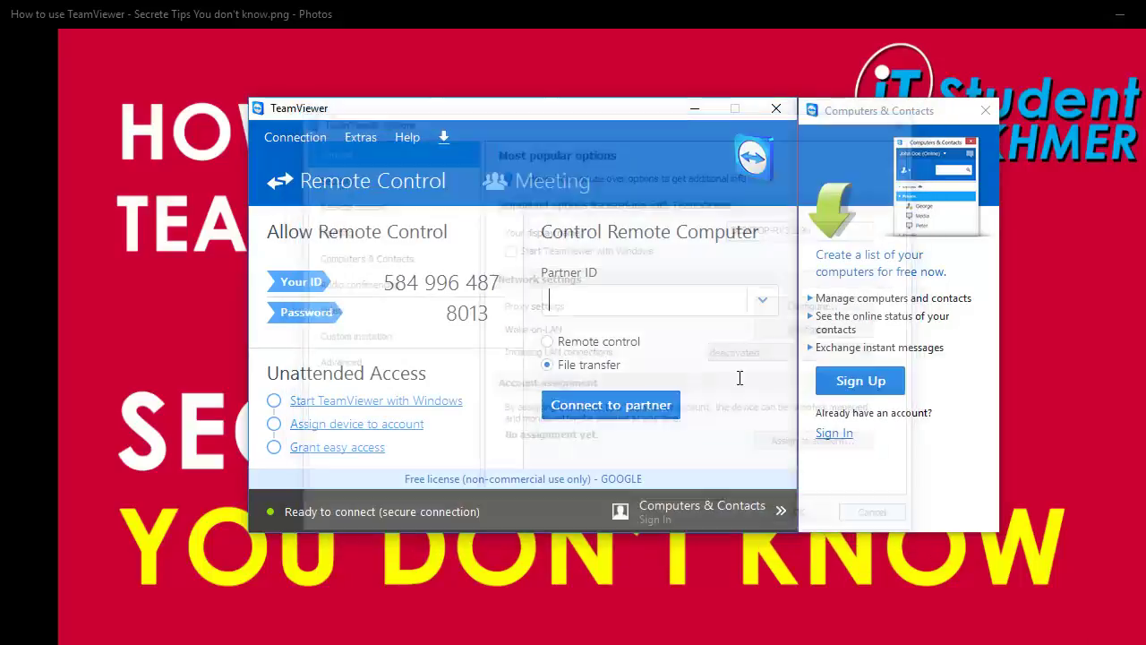
Step: Set TeamViewer to start with Windows in the general options and save the change
click(359, 137)
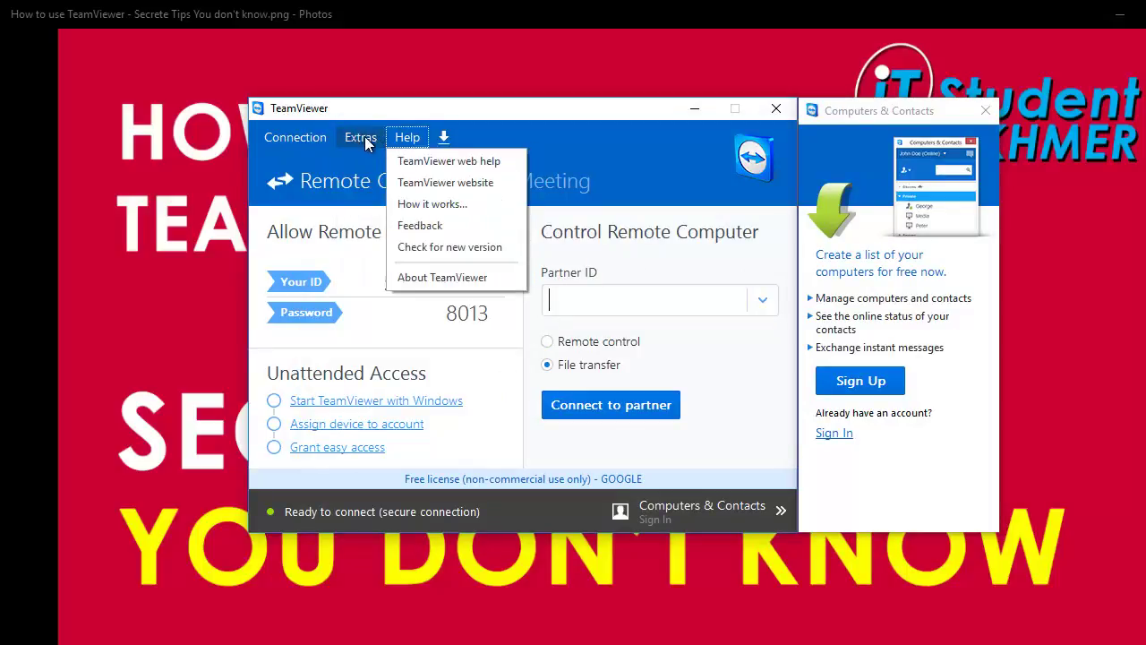
click(365, 139)
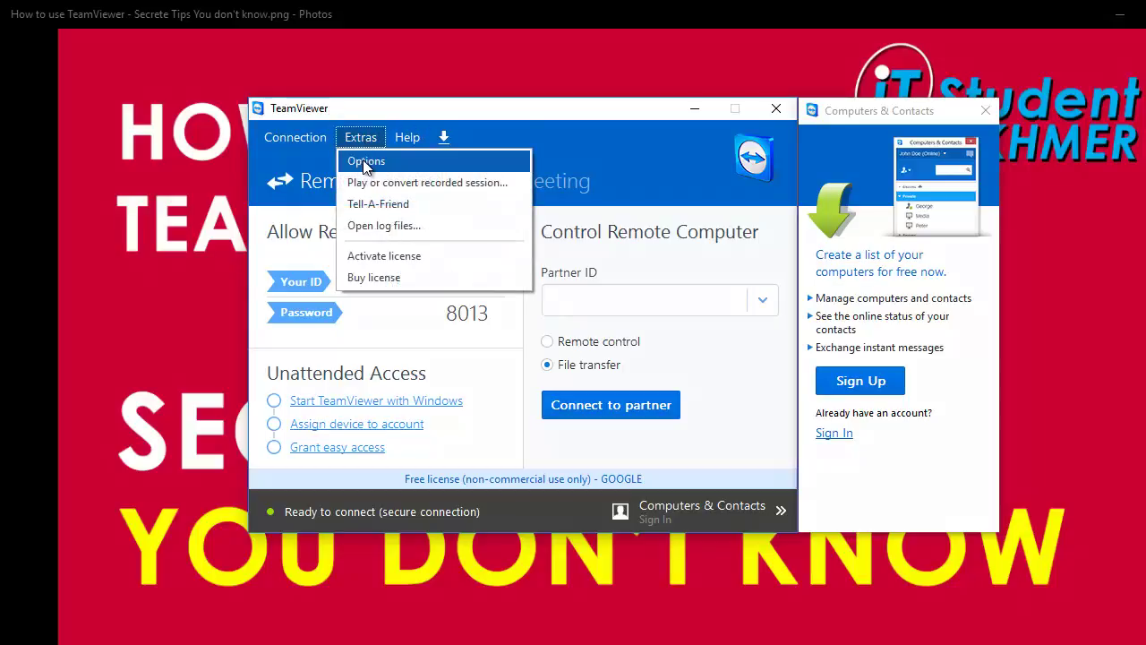
click(366, 162)
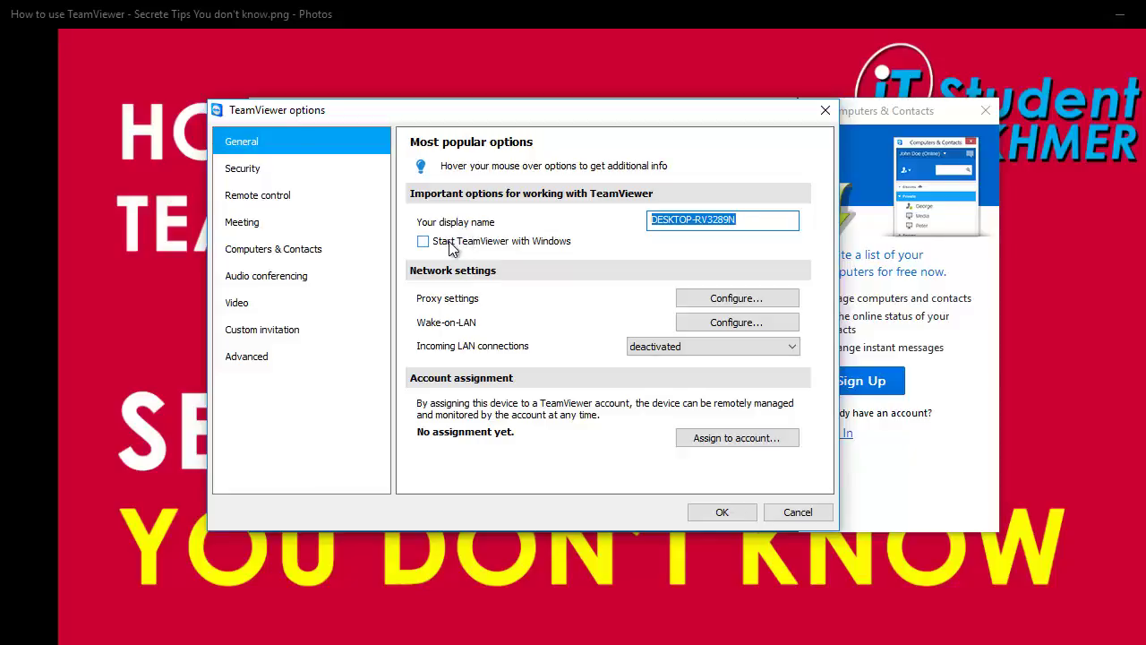
mouse_move(429, 253)
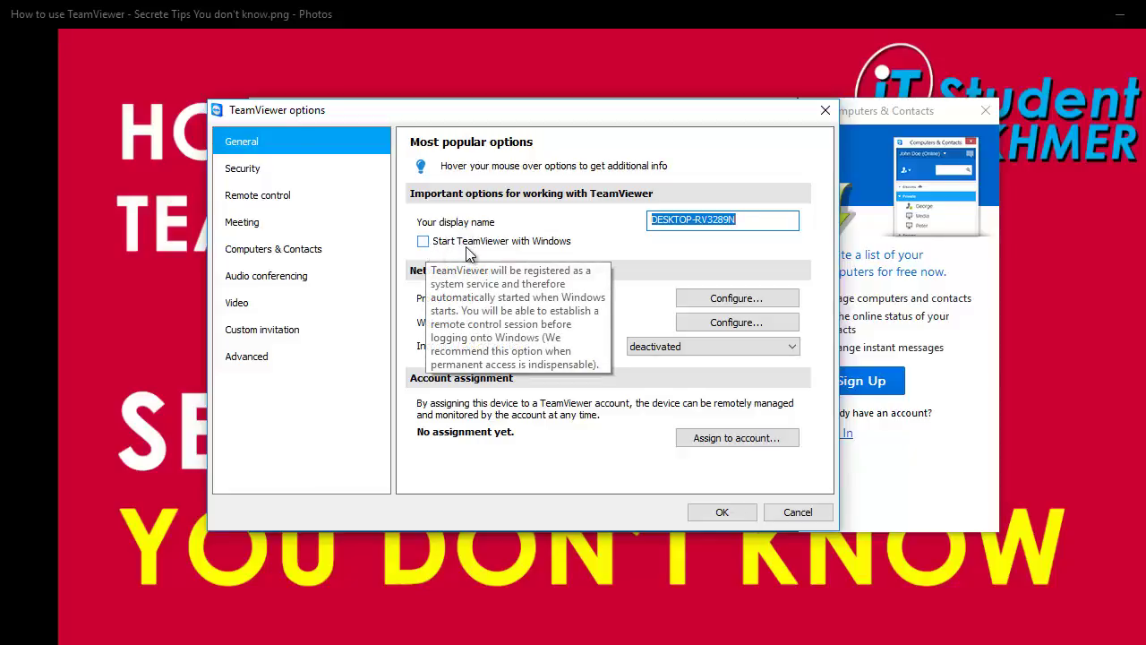
click(428, 243)
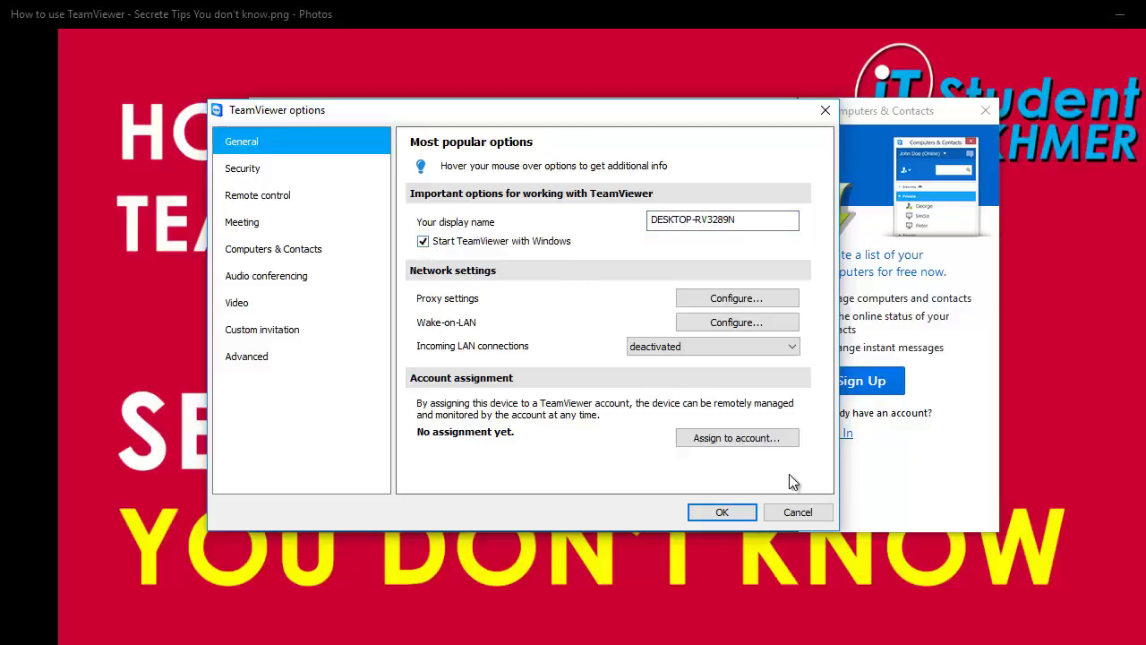
click(719, 515)
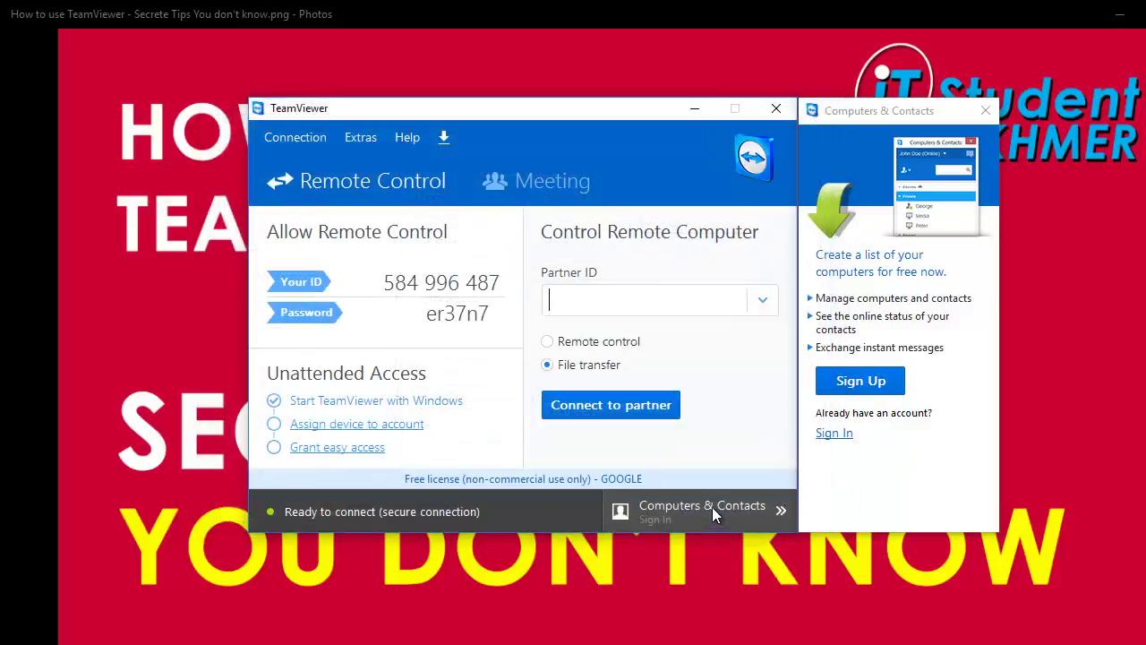
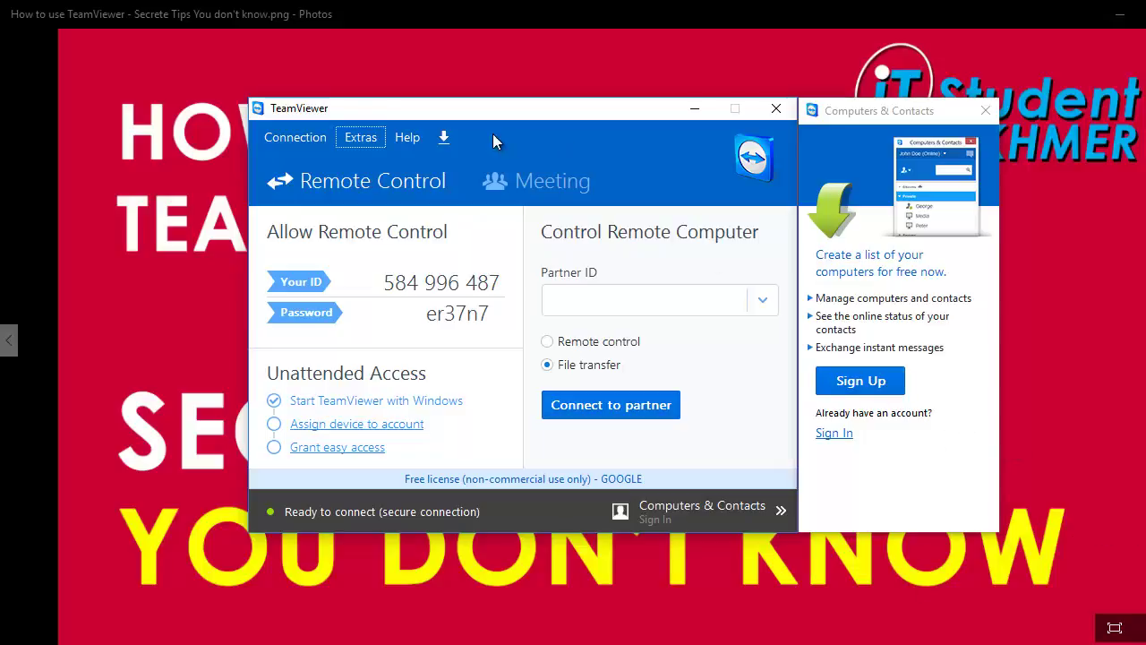
Step: Enable Automatically minimize local TeamViewer Panel in the advanced options, save the change, and minimize the TeamViewer window
click(363, 141)
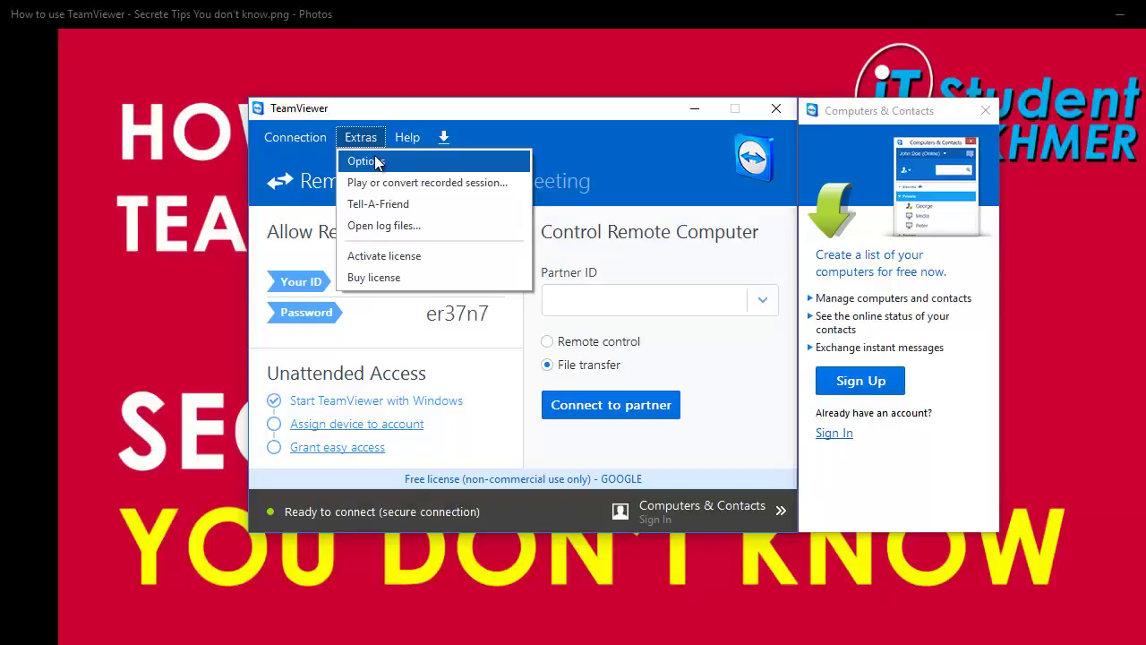
click(376, 162)
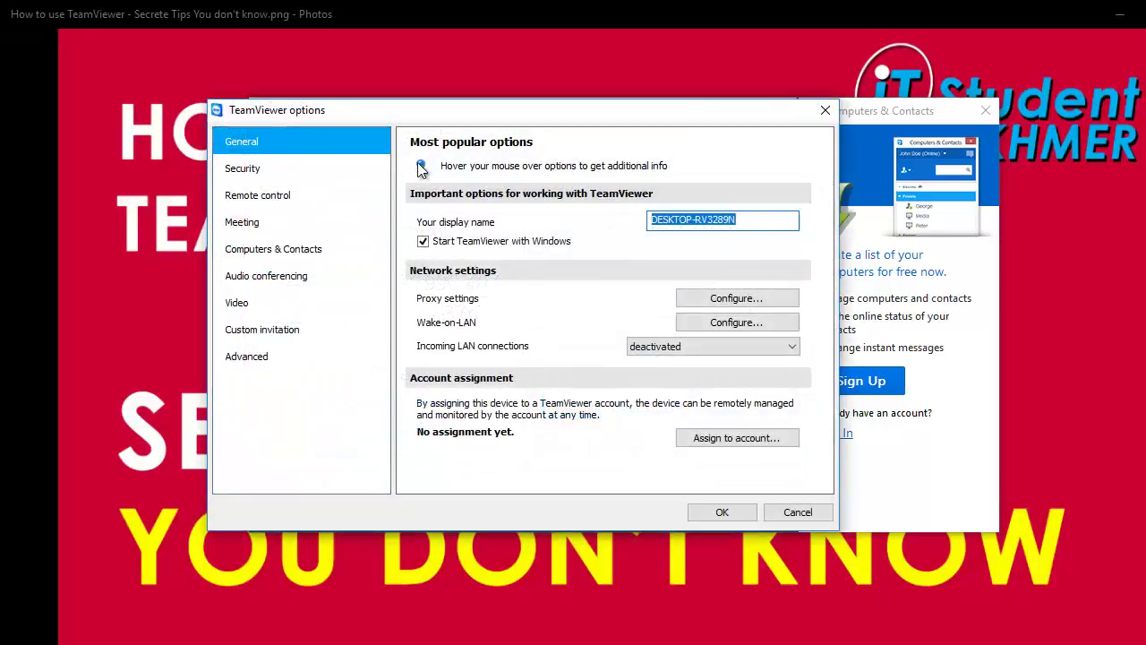
click(265, 362)
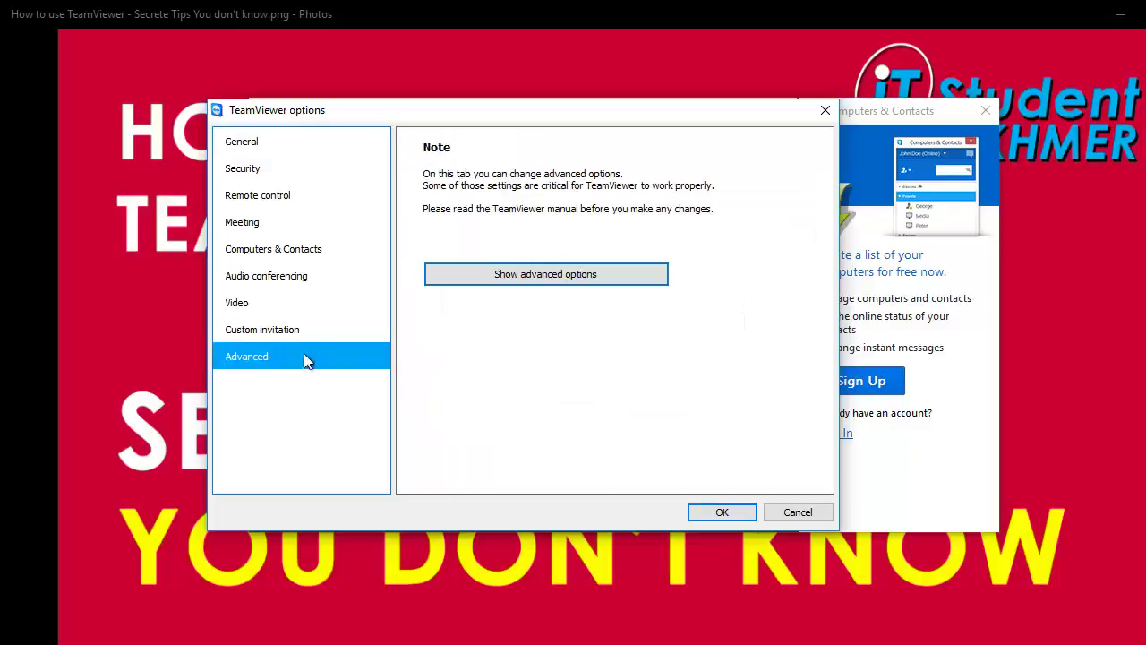
click(535, 275)
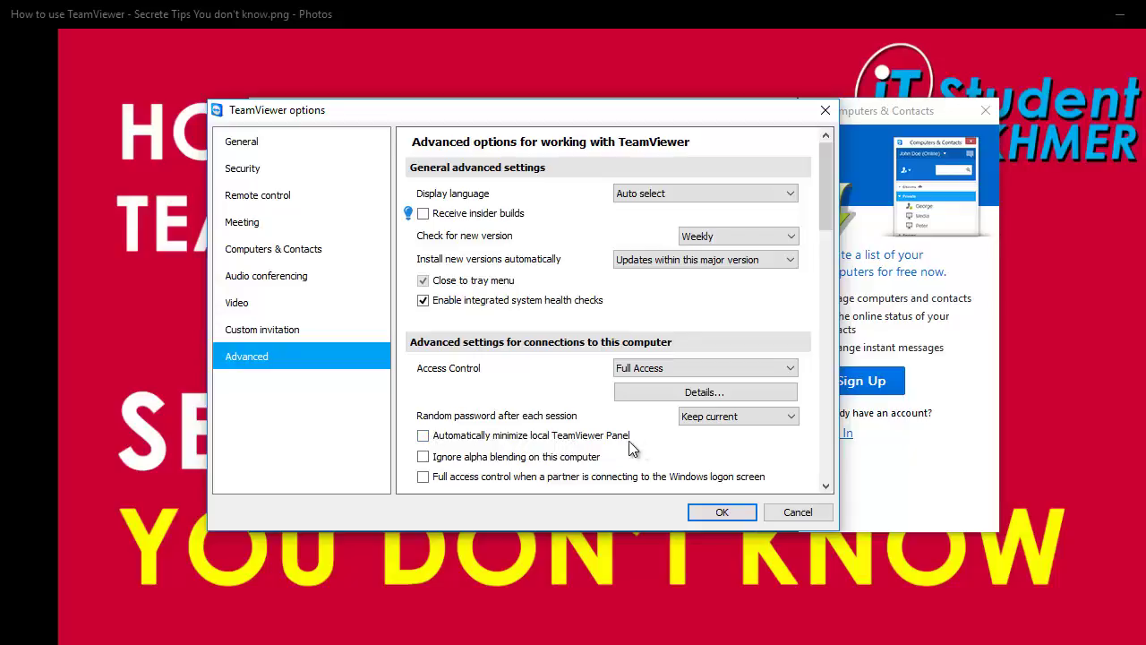
click(424, 437)
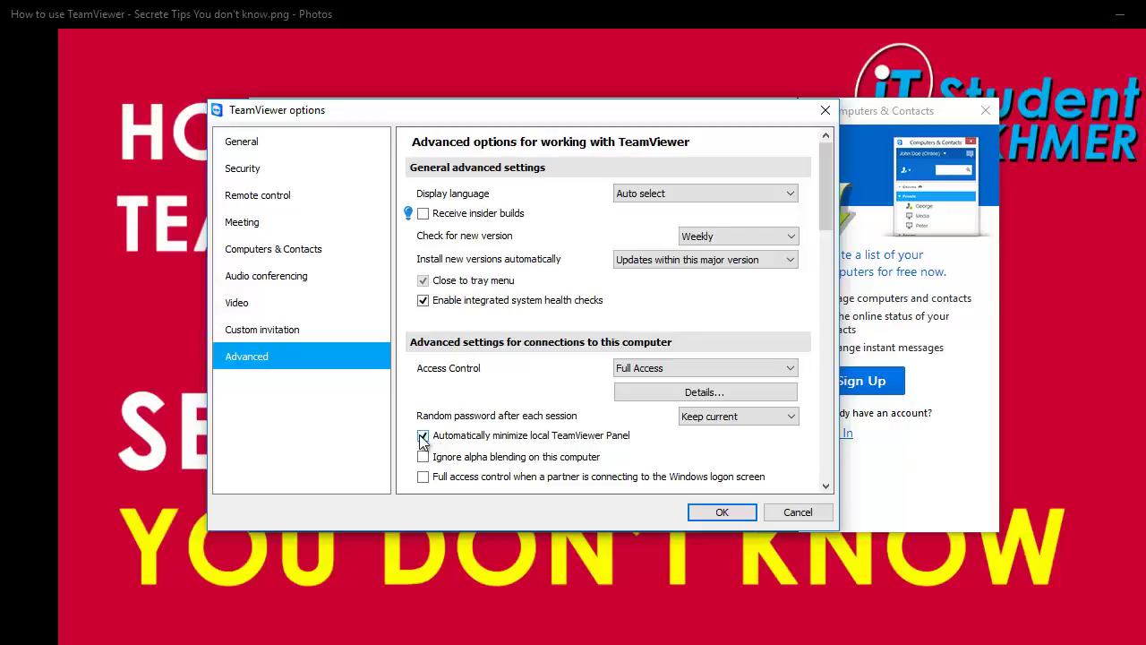
click(721, 514)
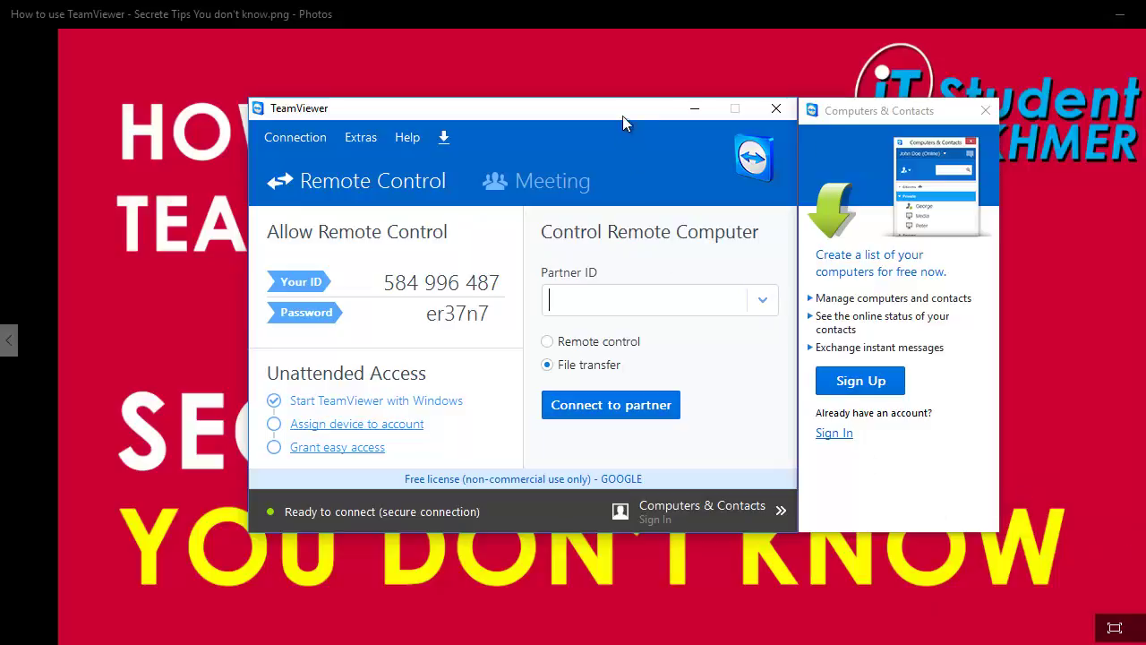
drag(623, 115, 635, 108)
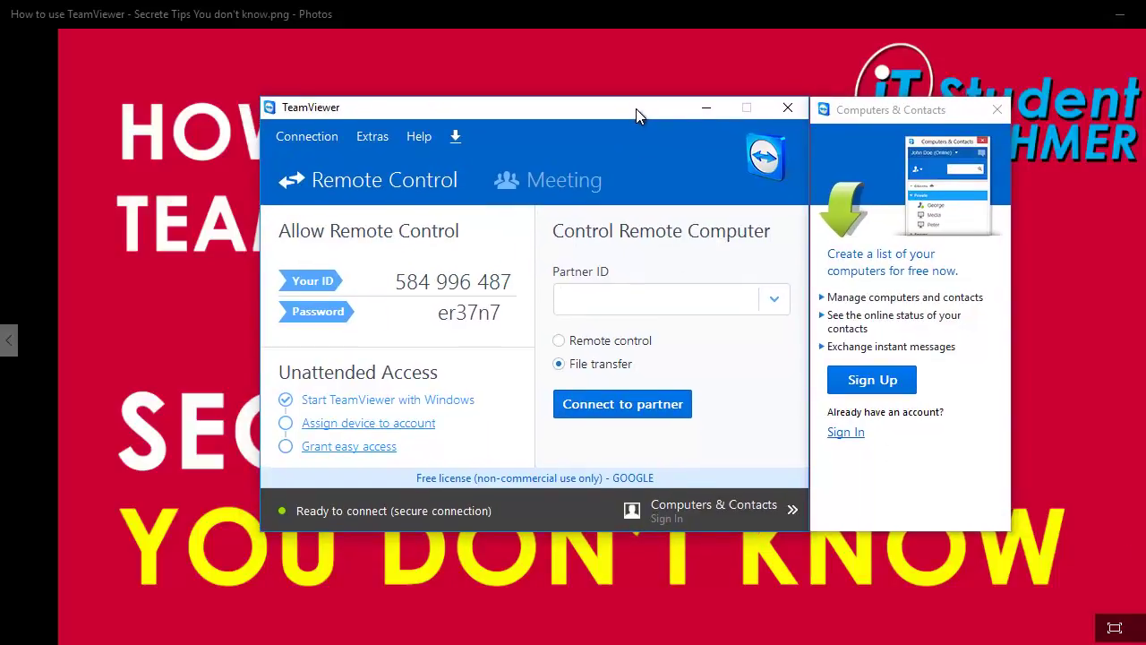
click(717, 111)
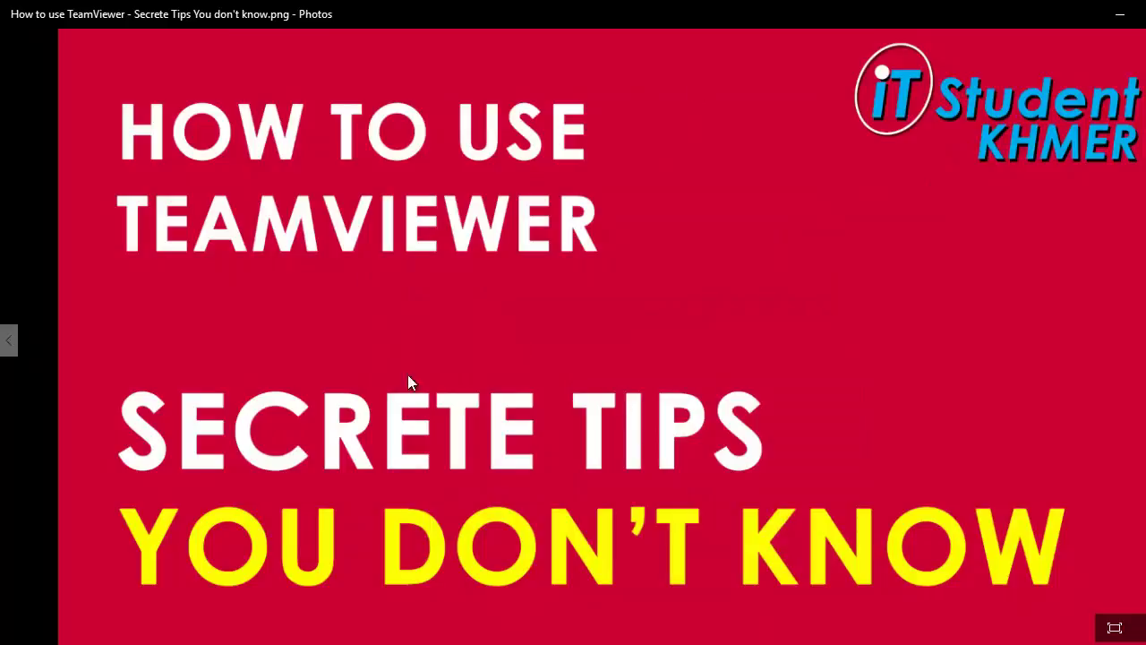